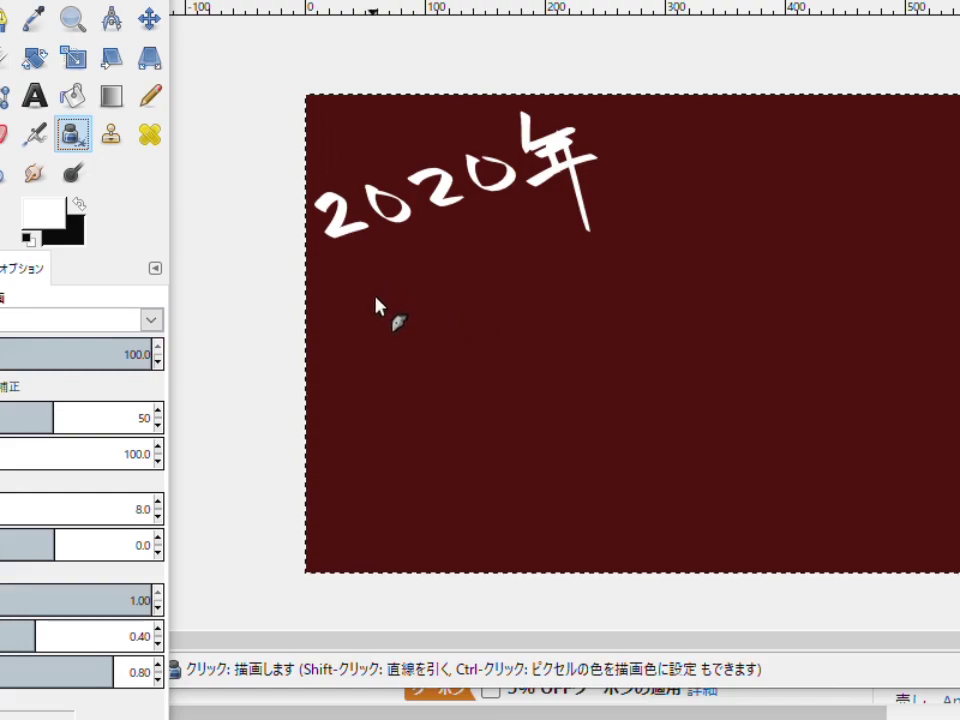
Handwrite "あけまして" in white ink on a rising slant below "2020年".
drag(322, 334, 357, 324)
drag(334, 299, 364, 379)
drag(350, 330, 386, 396)
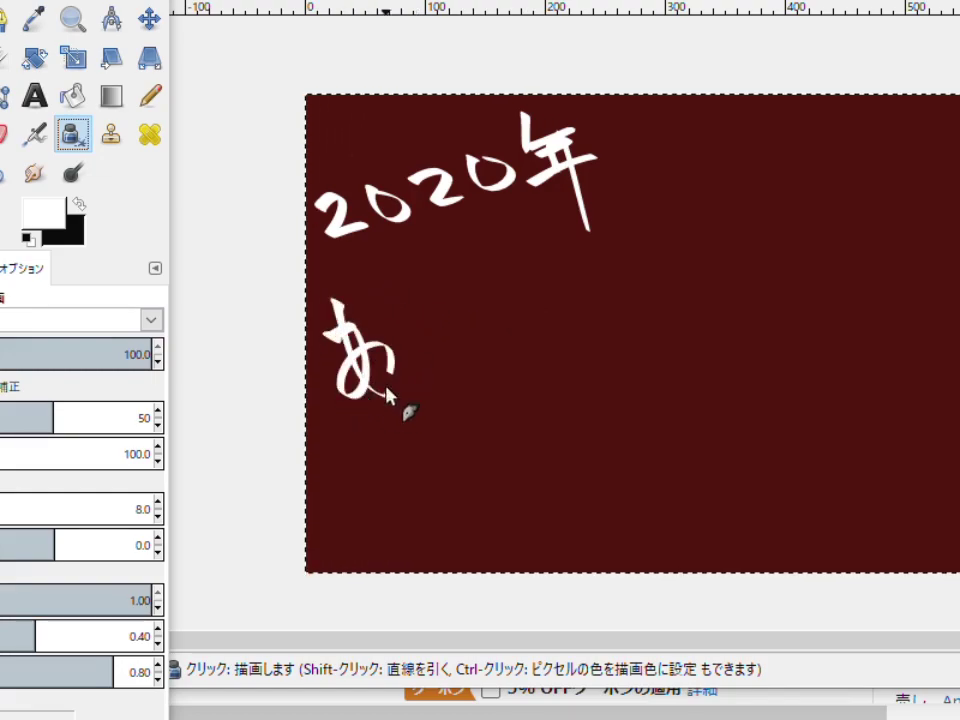
mouse_move(393, 312)
mouse_down()
mouse_move(418, 337)
mouse_move(450, 326)
mouse_up()
drag(440, 305, 455, 372)
drag(452, 284, 497, 275)
drag(448, 306, 495, 298)
mouse_move(450, 250)
mouse_down()
mouse_move(497, 349)
mouse_move(540, 330)
mouse_up()
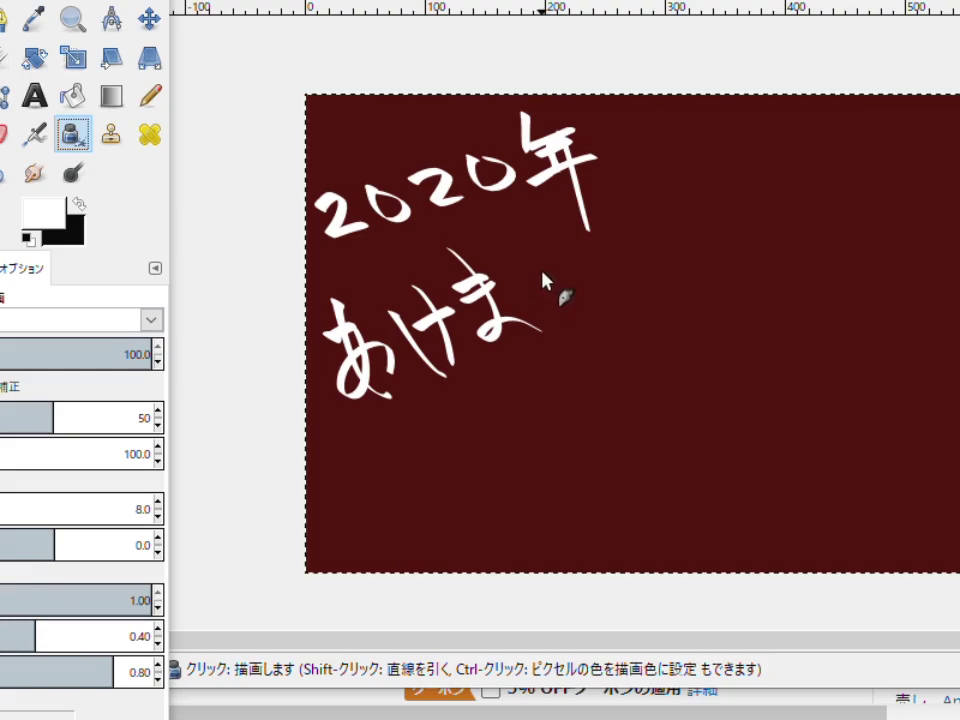
mouse_move(515, 247)
mouse_down()
mouse_move(559, 266)
mouse_move(604, 237)
mouse_move(640, 284)
mouse_up()
Handwrite "おめでとう" in white ink on a rising slant below "あけまして".
mouse_move(432, 436)
mouse_down()
mouse_move(458, 429)
mouse_move(450, 462)
mouse_move(500, 466)
mouse_up()
mouse_move(526, 405)
mouse_down()
mouse_move(546, 428)
mouse_move(585, 441)
mouse_up()
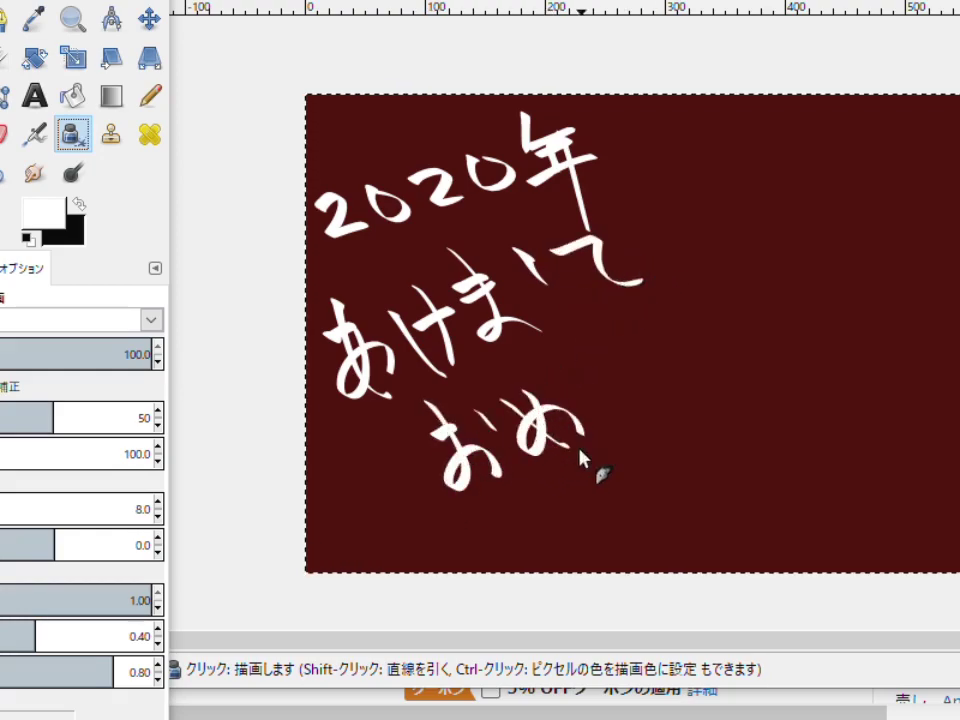
drag(574, 386, 588, 446)
mouse_move(608, 366)
mouse_down()
mouse_move(632, 378)
mouse_move(660, 358)
mouse_up()
drag(680, 345, 700, 376)
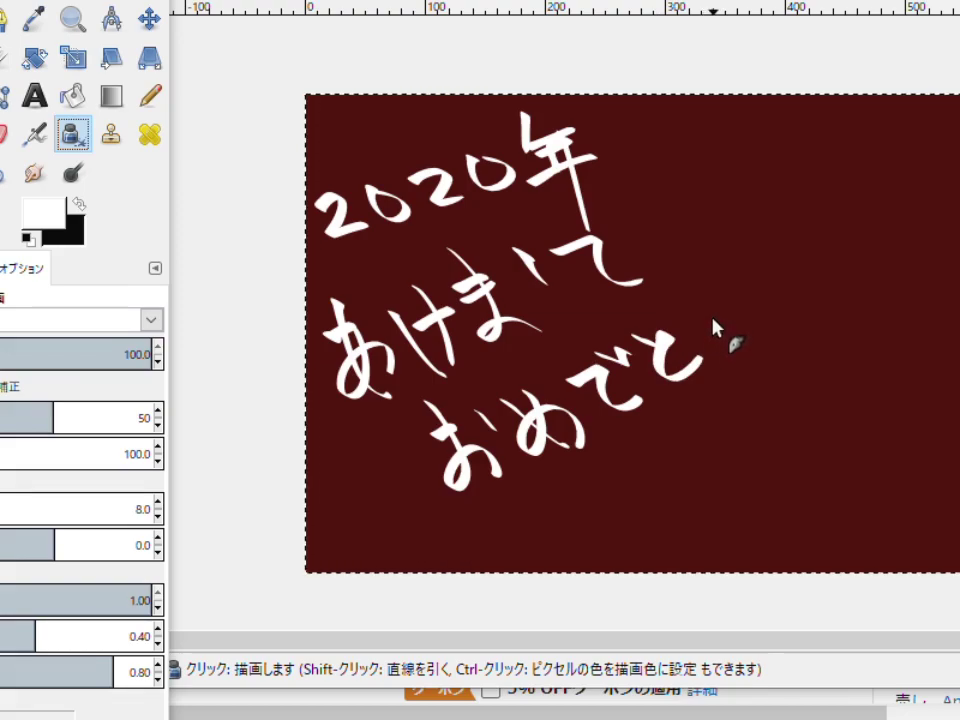
mouse_move(688, 300)
mouse_down()
mouse_move(712, 304)
mouse_move(738, 354)
mouse_up()
Continue the greeting line with handwritten "ございます" rising toward the canvas's upper right.
drag(741, 281, 766, 291)
drag(738, 351, 788, 326)
drag(753, 259, 762, 267)
mouse_move(766, 268)
mouse_down()
mouse_move(826, 280)
mouse_move(802, 266)
mouse_move(838, 306)
mouse_up()
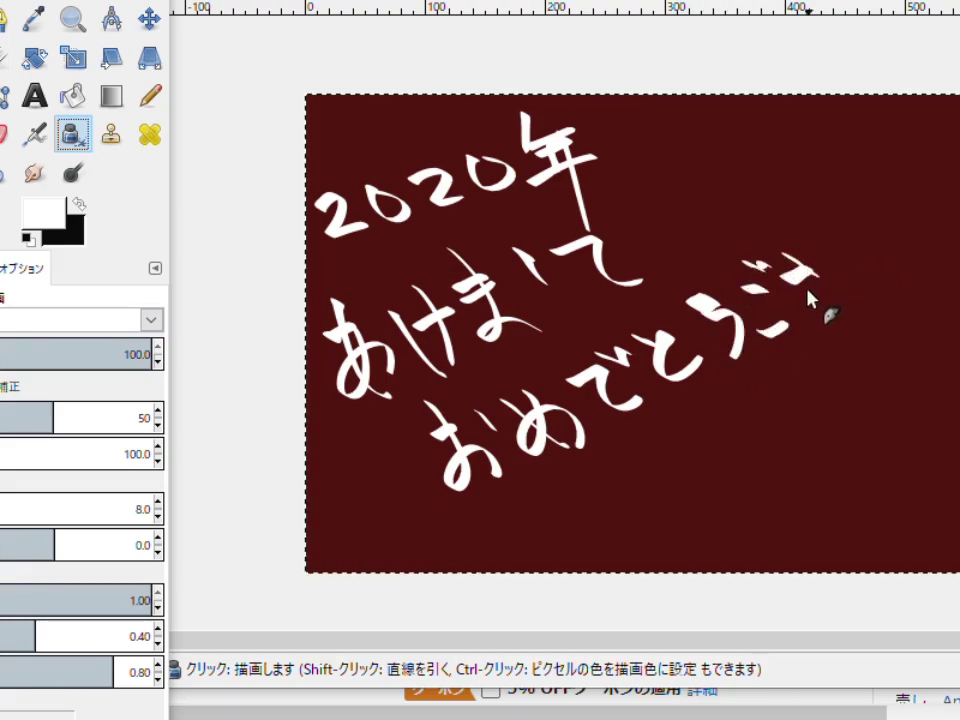
drag(816, 249, 828, 259)
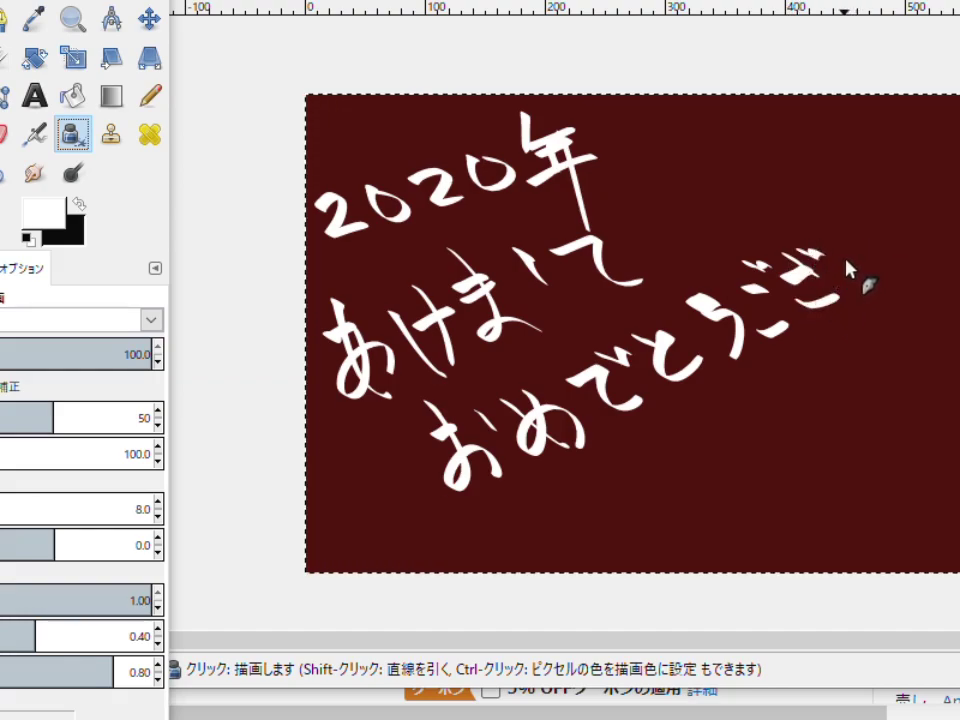
mouse_move(858, 216)
mouse_down()
mouse_move(895, 208)
mouse_move(900, 222)
mouse_up()
mouse_move(842, 170)
mouse_down()
mouse_move(891, 258)
mouse_move(925, 235)
mouse_up()
drag(888, 132, 945, 162)
drag(934, 158, 948, 262)
Draw the white outline of an animal lying along the canvas's lower edge, with tail, body, head and facial marks.
mouse_move(678, 521)
mouse_down()
mouse_move(704, 539)
mouse_move(676, 558)
mouse_move(708, 544)
mouse_move(689, 570)
mouse_move(719, 547)
mouse_move(779, 546)
mouse_move(732, 560)
mouse_move(859, 550)
mouse_up()
drag(716, 537, 828, 500)
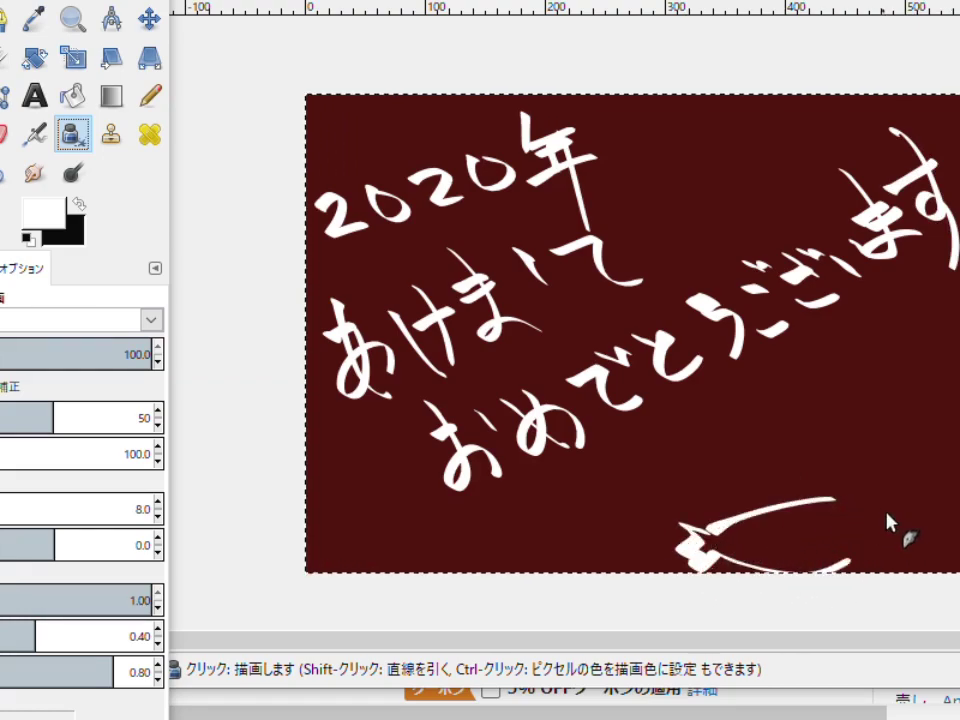
drag(882, 546, 908, 558)
mouse_move(821, 501)
mouse_down()
mouse_move(852, 496)
mouse_move(843, 491)
mouse_move(901, 450)
mouse_move(916, 484)
mouse_move(889, 555)
mouse_up()
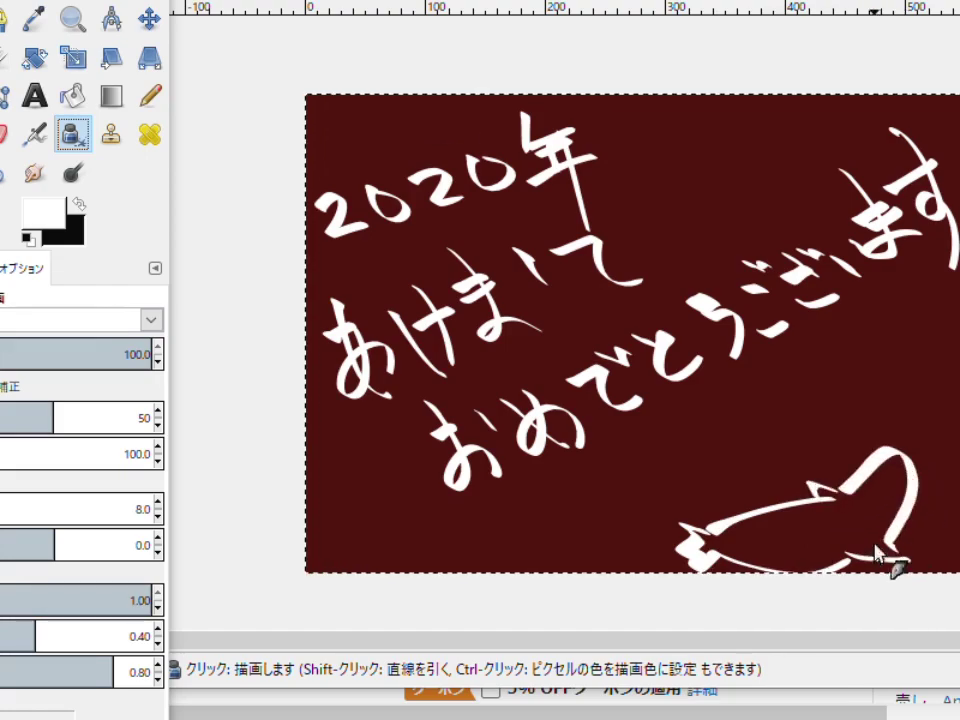
drag(868, 475, 895, 485)
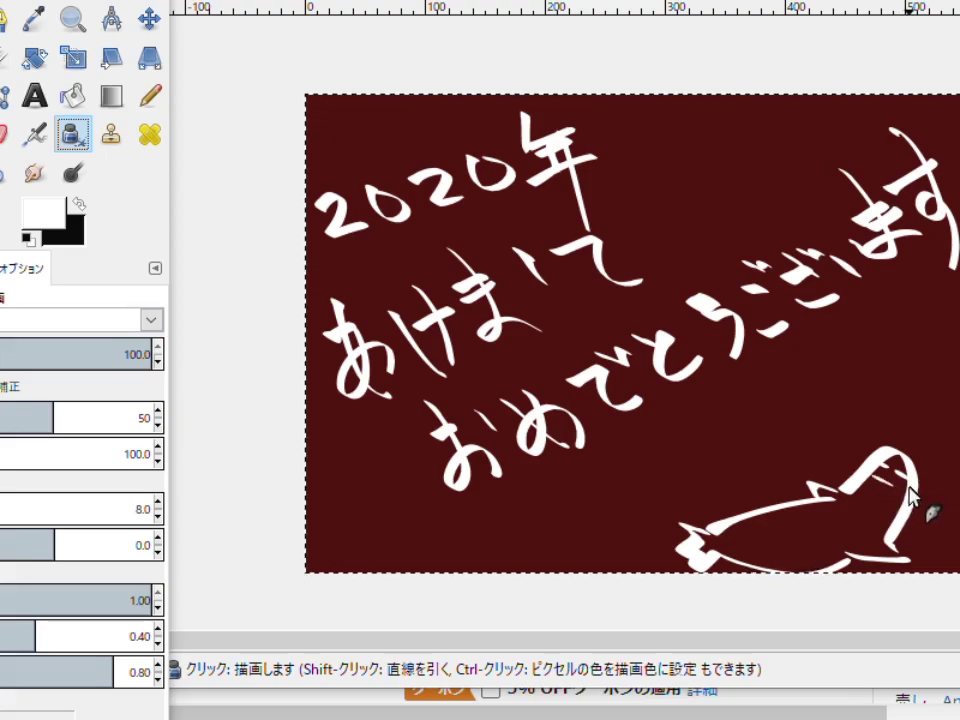
Add thin white whisker strokes and facial detail across the animal's head.
scroll(879, 435, up, 2)
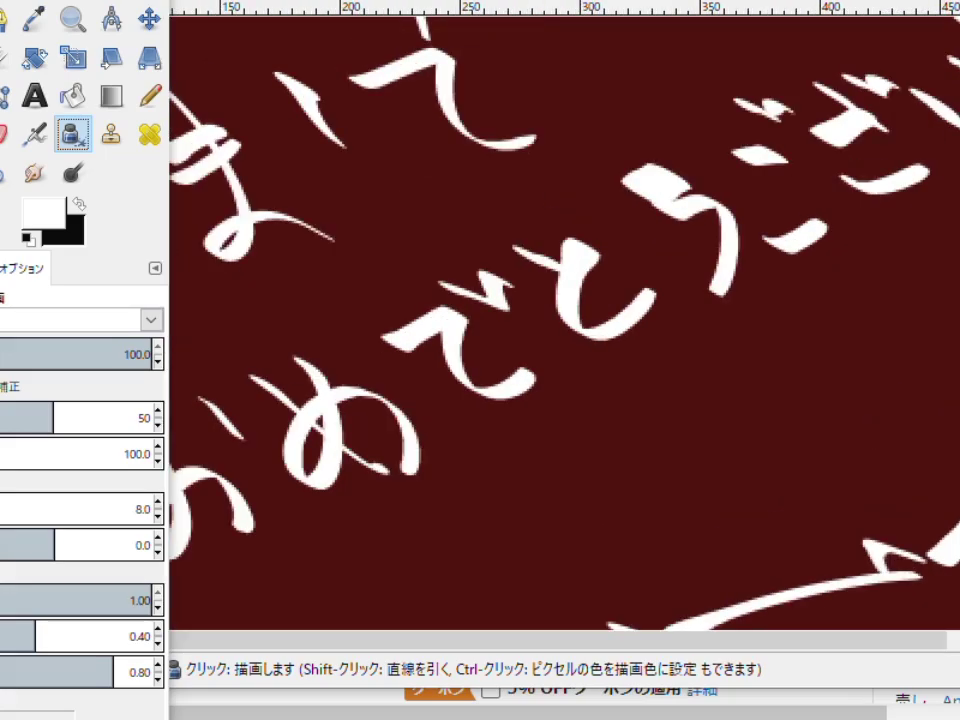
scroll(878, 435, down, 3)
scroll(878, 435, right, 2)
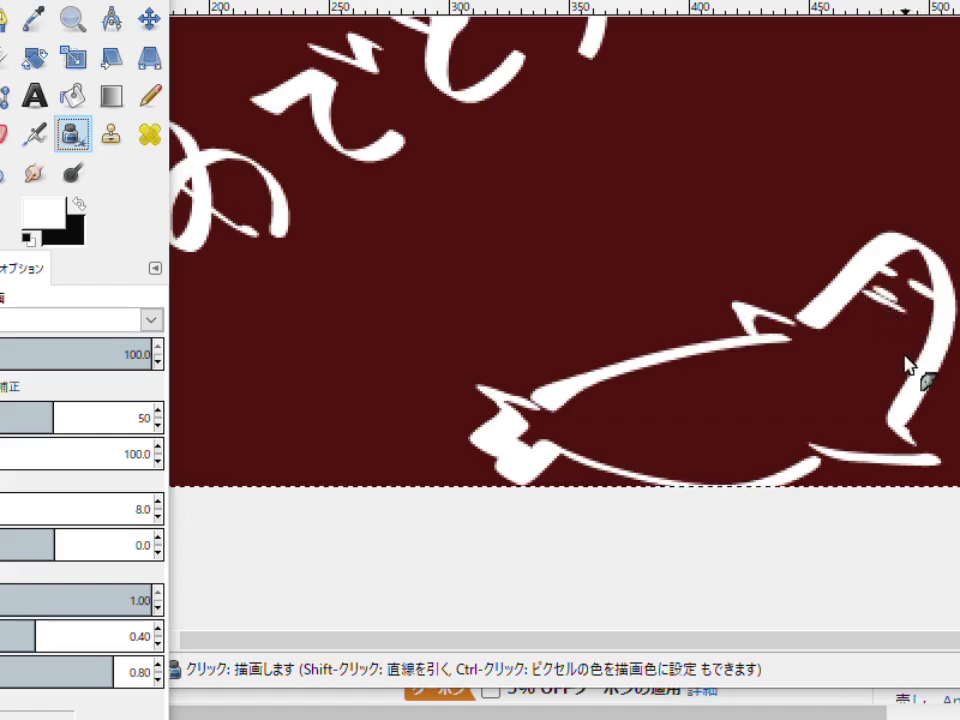
drag(872, 292, 936, 306)
drag(828, 270, 880, 300)
drag(866, 258, 896, 276)
scroll(843, 292, up, 3)
scroll(843, 292, down, 3)
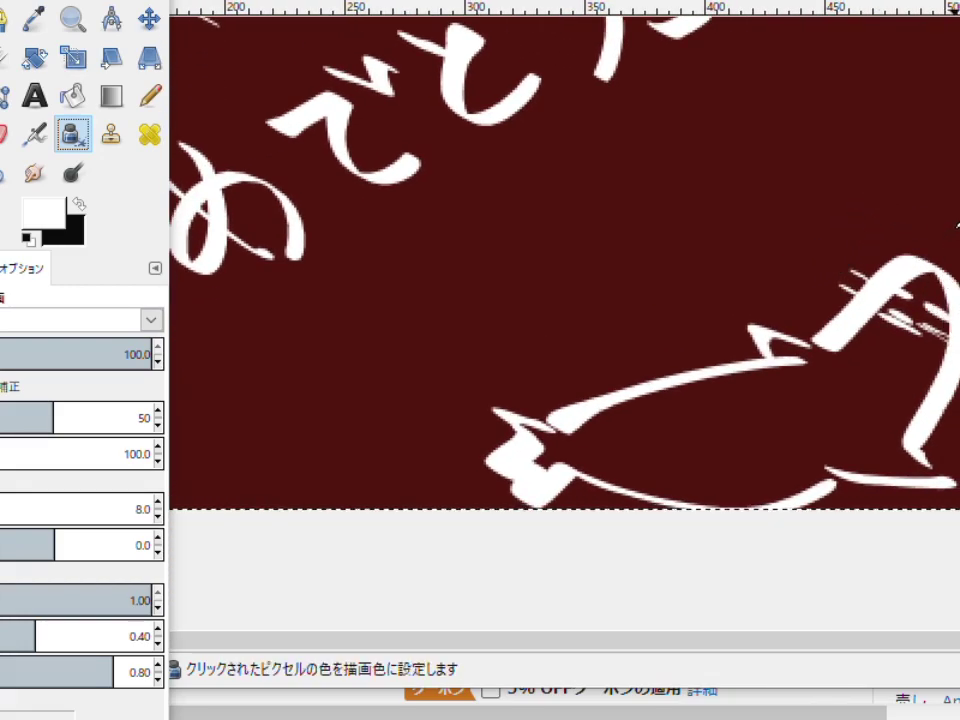
Sample white as the drawing colour and ink a speech balloon around the greeting, with its tail pointing at the animal.
ctrl+click(940, 210)
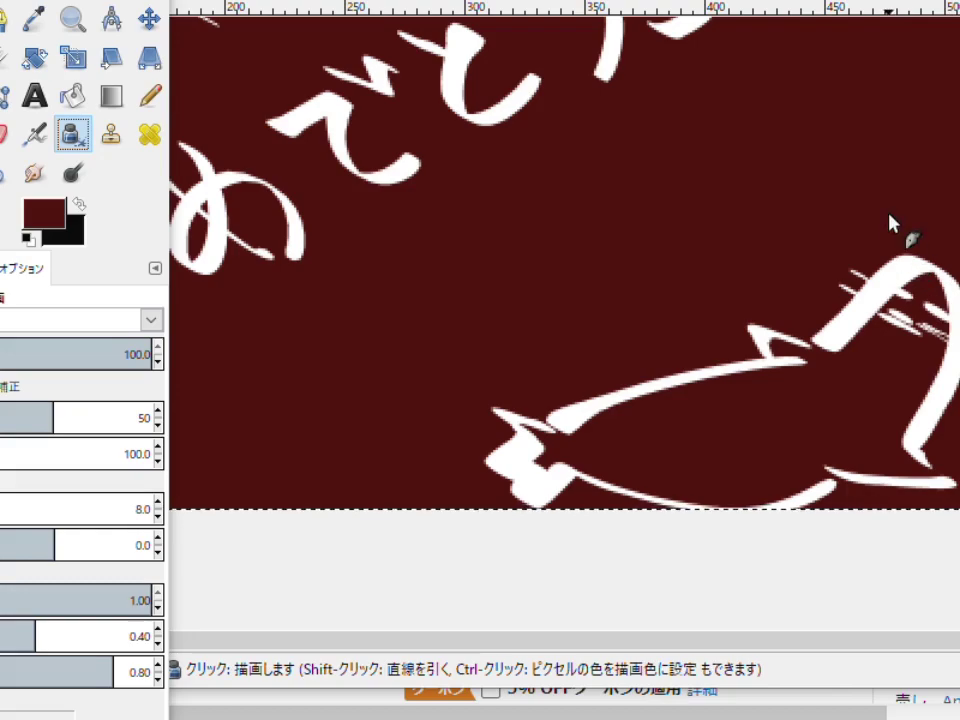
scroll(894, 221, down, 3)
drag(647, 426, 741, 424)
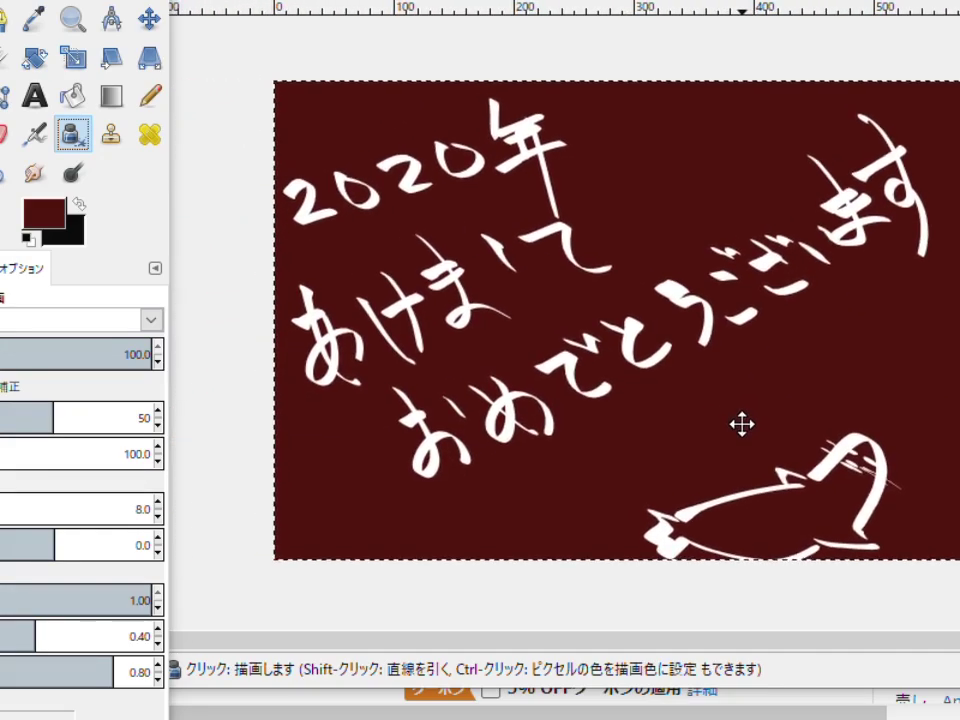
ctrl+click(885, 453)
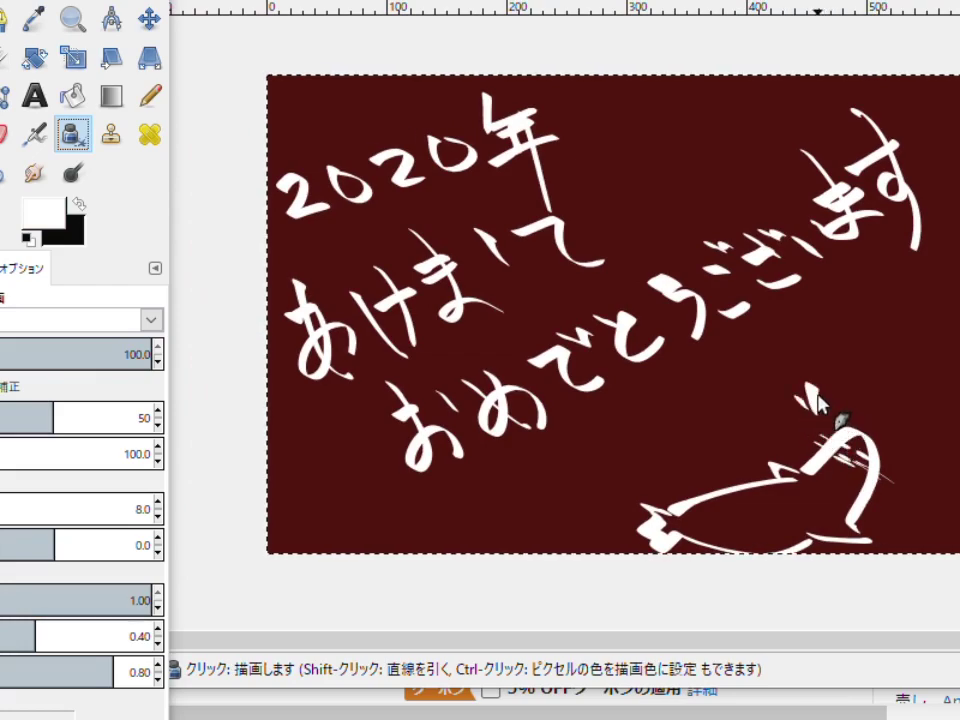
mouse_move(958, 303)
mouse_down()
mouse_move(812, 410)
mouse_move(768, 410)
mouse_move(407, 542)
mouse_move(264, 512)
mouse_up()
drag(350, 72, 265, 134)
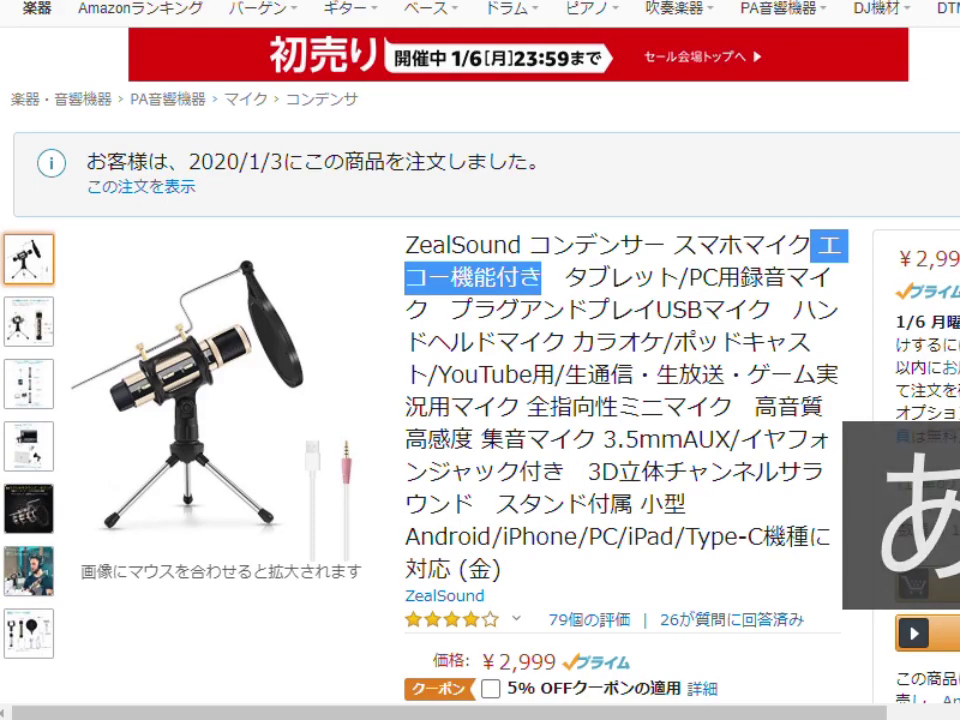
Switch to the Amazon page and examine the ZealSound condenser microphone's title, body switches and connection diagram.
mouse_move(350, 293)
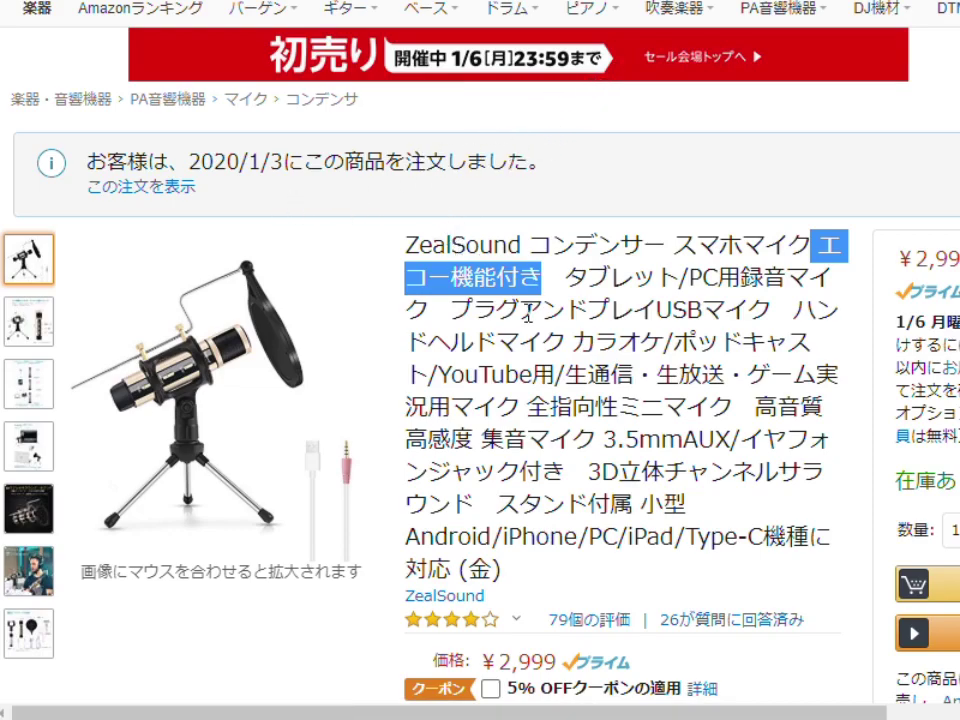
mouse_move(237, 398)
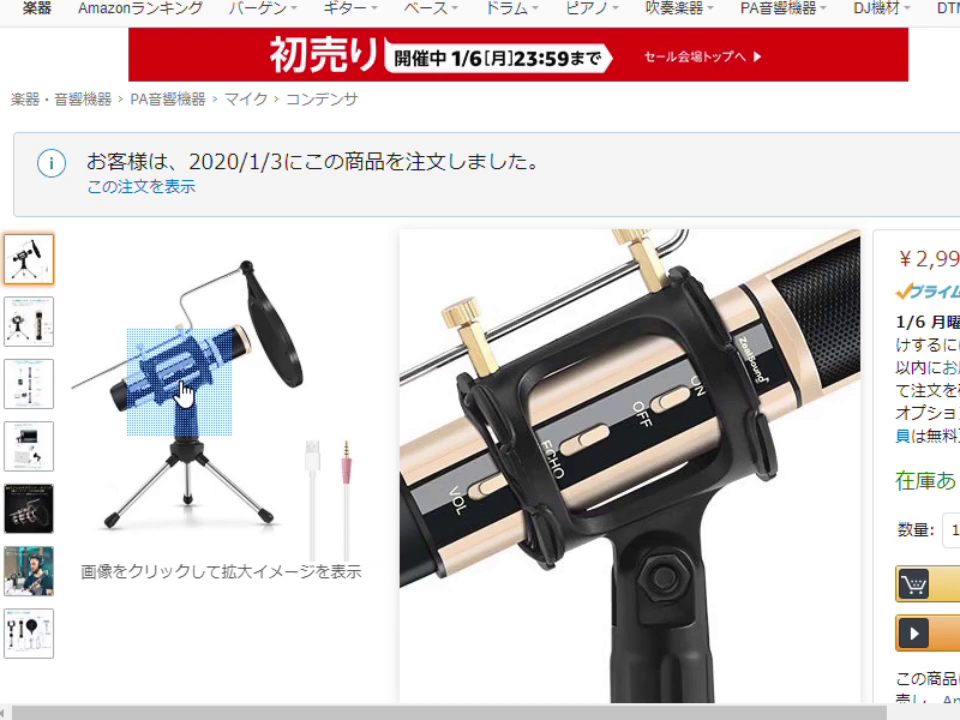
mouse_move(29, 383)
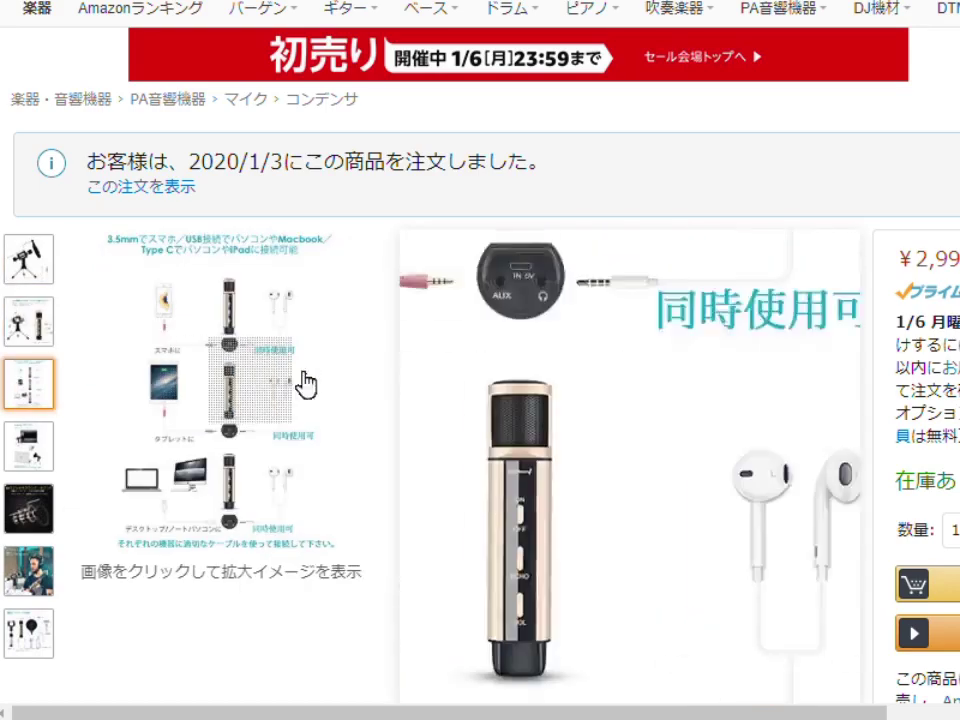
click(676, 324)
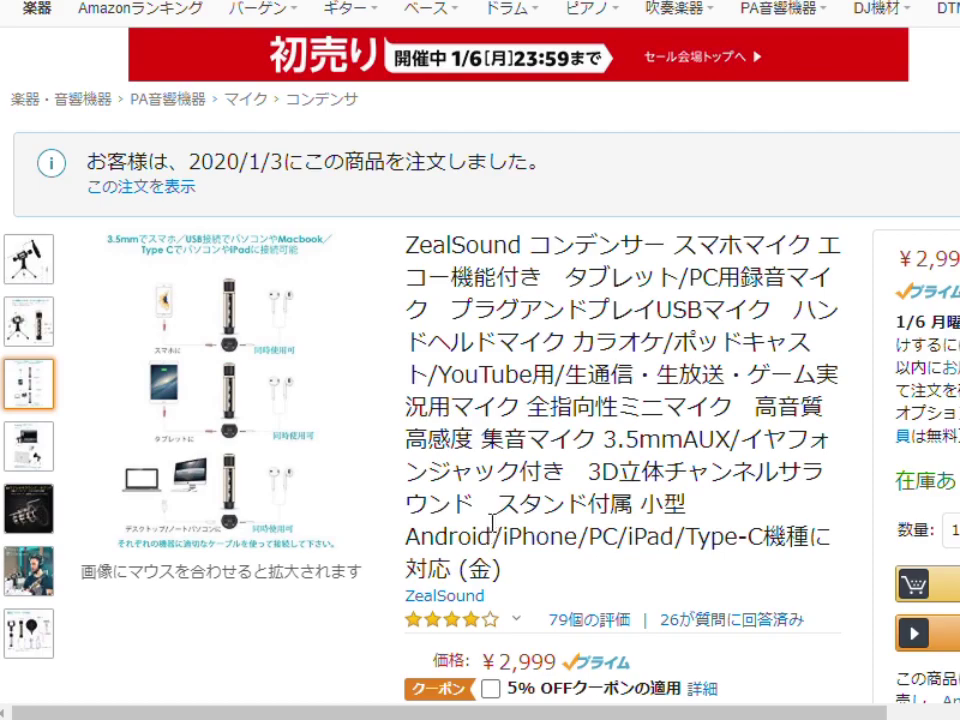
Switch back to GIMP and clear the greeting and animal drawing from the dark red canvas.
key(Tab)
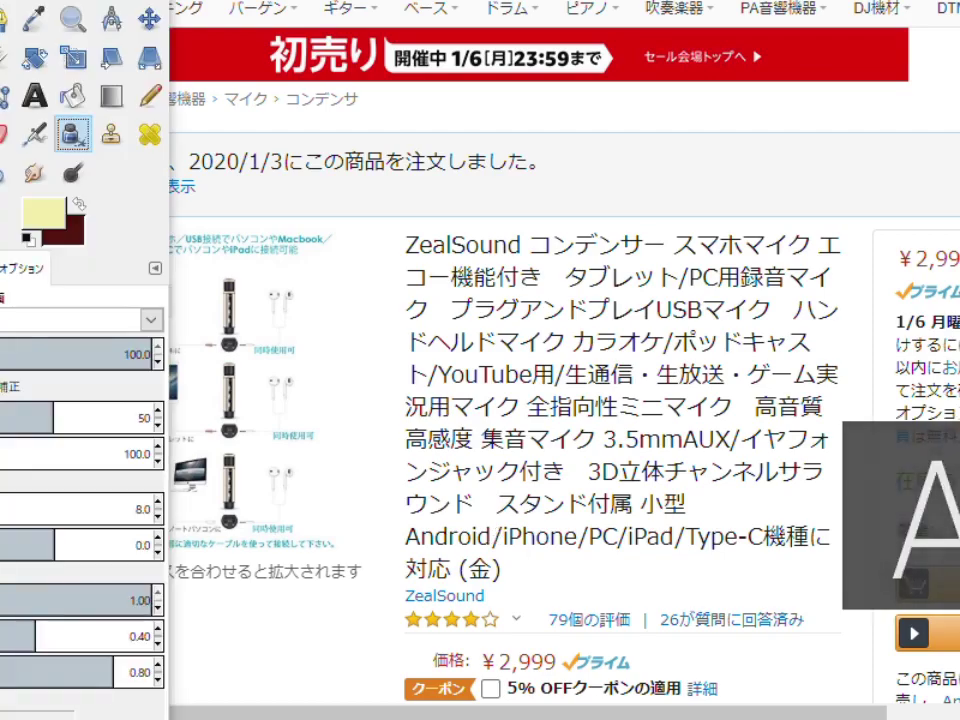
key(d)
key(alt+Tab)
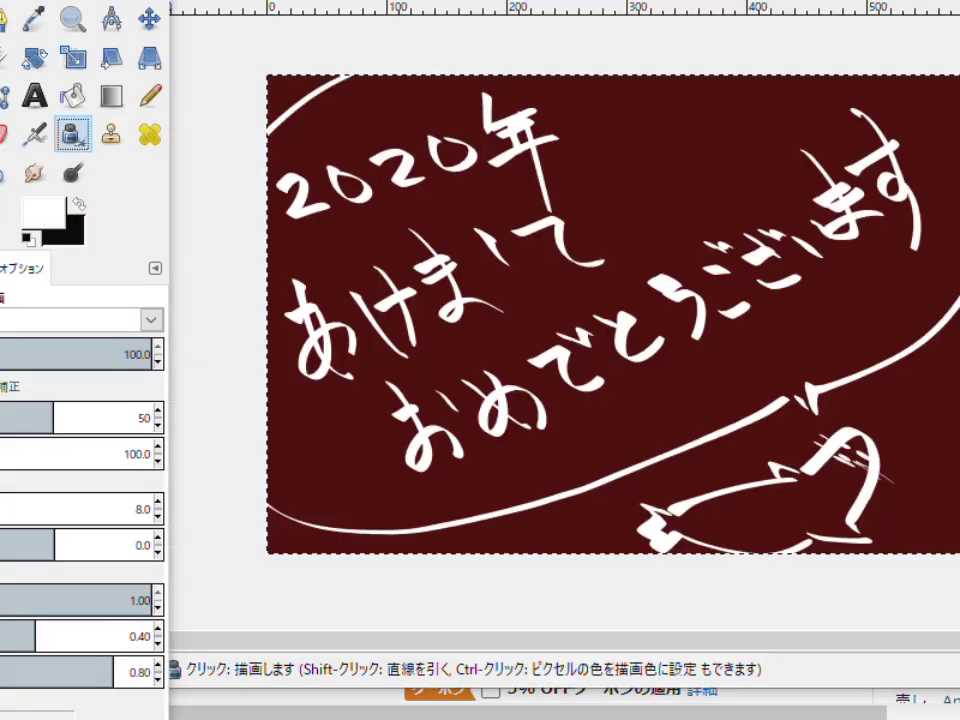
key(Delete)
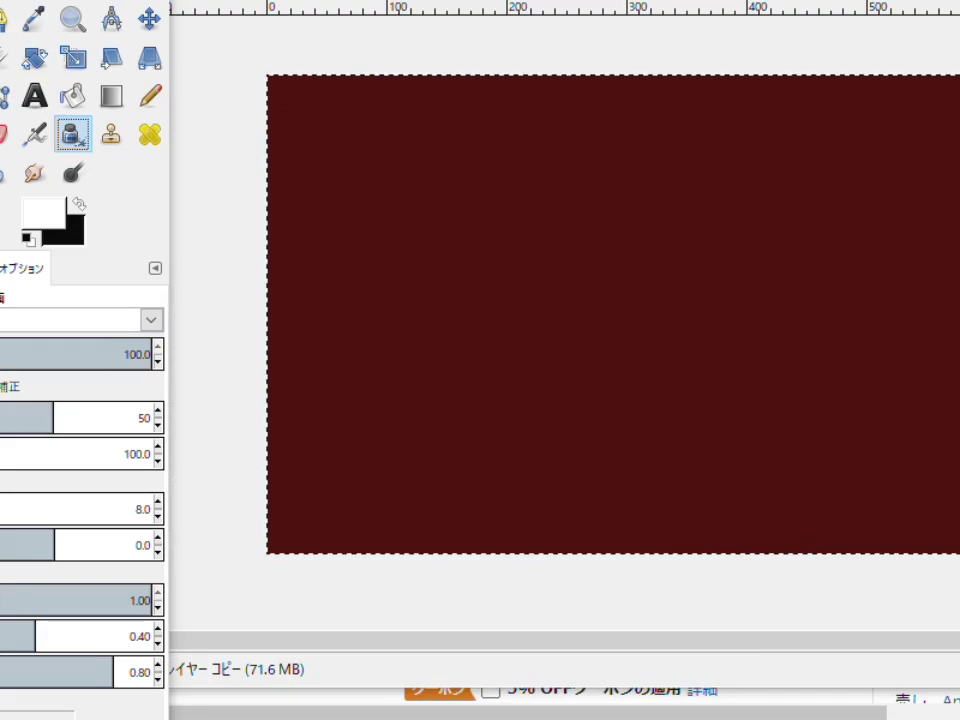
Draw a stand in white ink: an oval base with a small spot and a long curved arm ending in a small loop.
drag(624, 461, 594, 375)
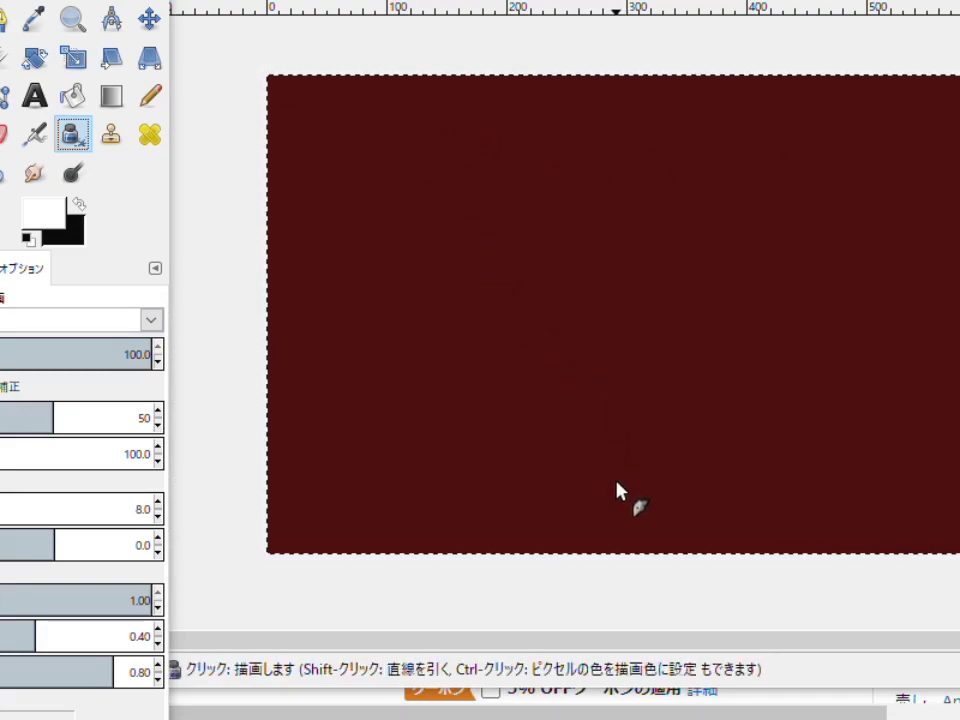
mouse_move(690, 489)
mouse_down()
mouse_move(646, 526)
mouse_move(749, 533)
mouse_move(818, 518)
mouse_move(798, 490)
mouse_move(691, 513)
mouse_move(700, 523)
mouse_move(728, 490)
mouse_move(667, 384)
mouse_move(521, 271)
mouse_move(420, 271)
mouse_up()
click(690, 519)
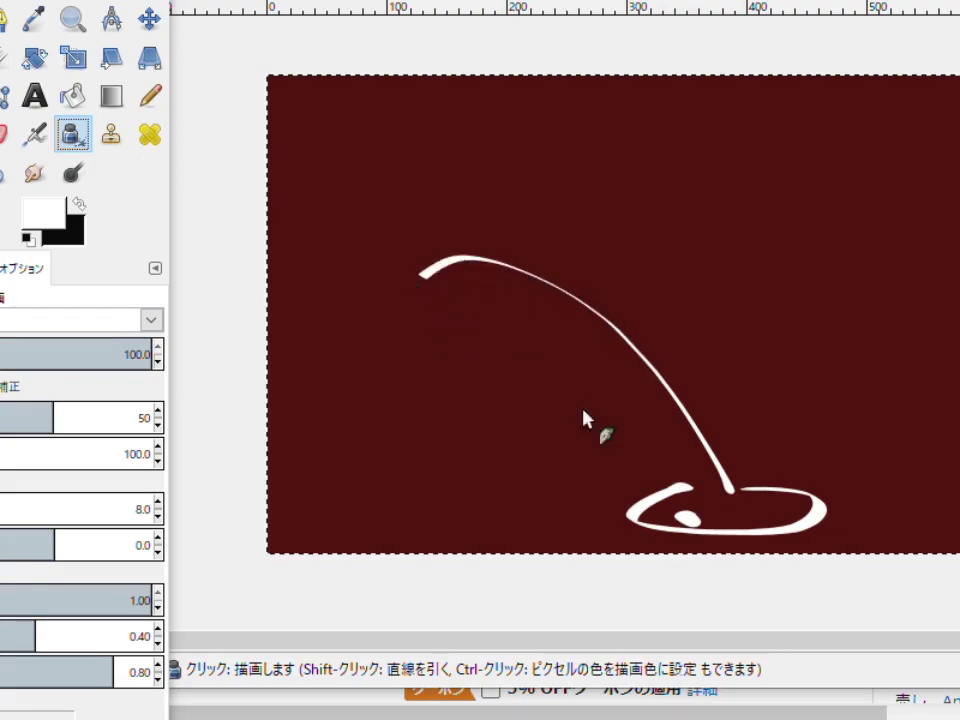
mouse_move(421, 278)
mouse_down()
mouse_move(407, 283)
mouse_move(429, 281)
mouse_up()
mouse_move(719, 487)
mouse_down()
mouse_move(795, 534)
mouse_move(821, 510)
mouse_move(627, 539)
mouse_move(627, 510)
mouse_move(717, 525)
mouse_move(821, 514)
mouse_move(709, 537)
mouse_move(636, 542)
mouse_up()
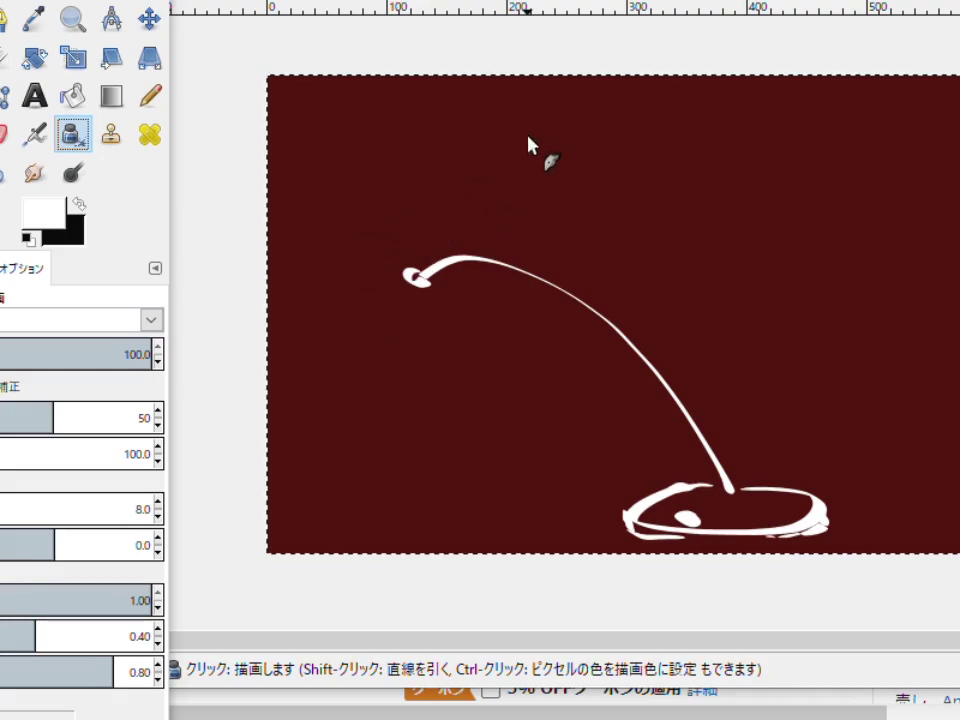
Switch to the Amazon page, examine the joint holding the microphone's pop filter in the product photo, and return to GIMP.
key(alt+Tab)
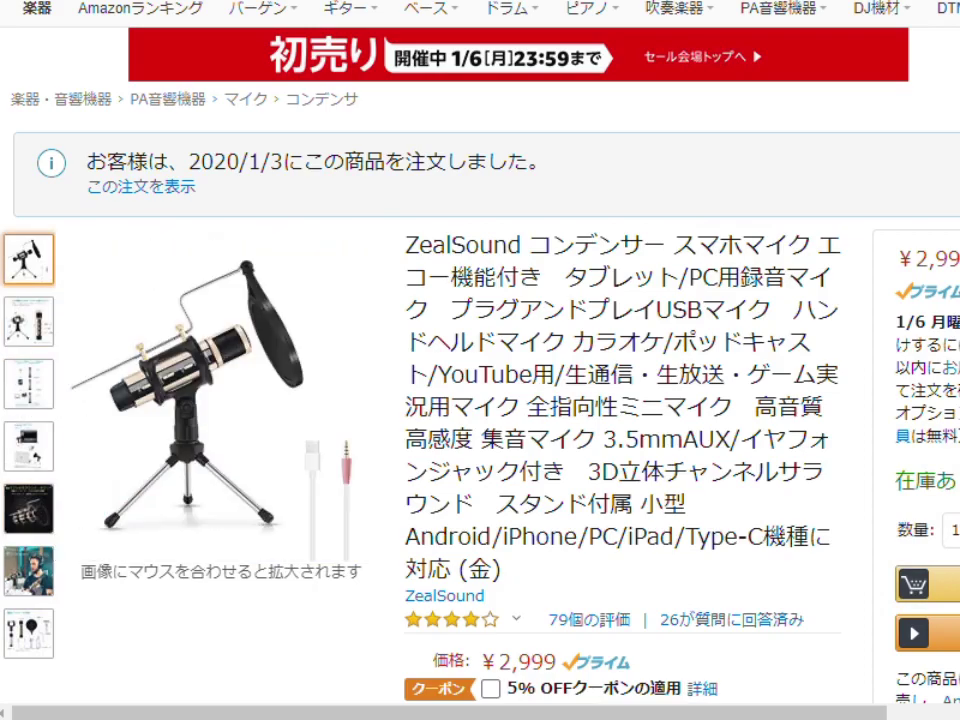
mouse_move(262, 266)
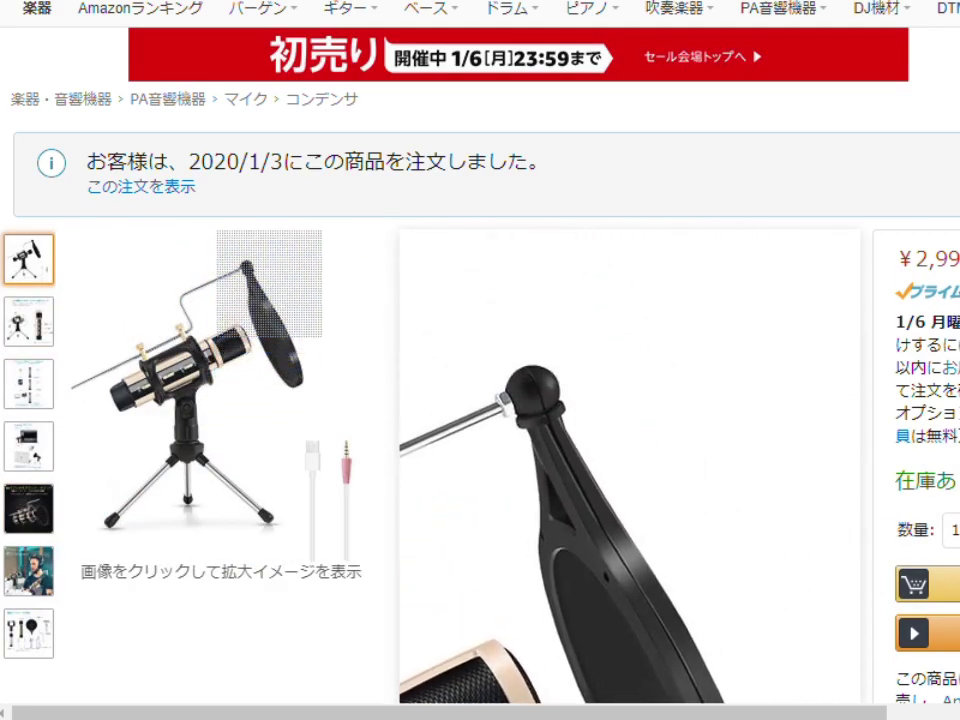
key(alt+Tab)
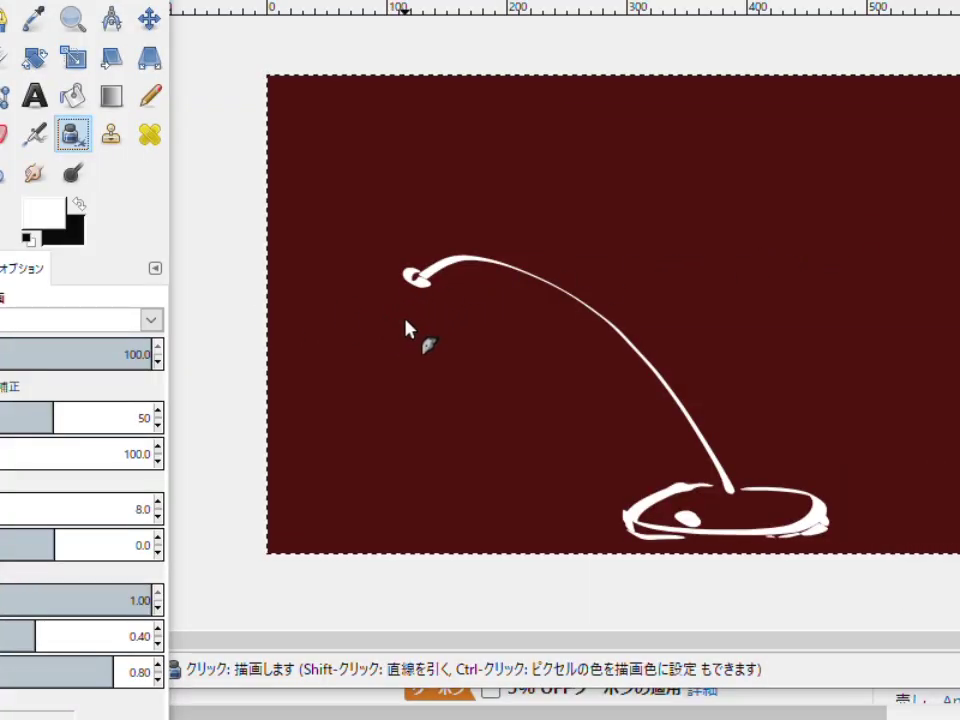
Sketch a box-shaped object with inner detail lines below the arm's tip, and short arcs on both sides of the tip.
mouse_move(394, 326)
mouse_down()
mouse_move(377, 329)
mouse_move(438, 335)
mouse_move(453, 458)
mouse_move(360, 403)
mouse_move(447, 452)
mouse_up()
drag(380, 346, 436, 377)
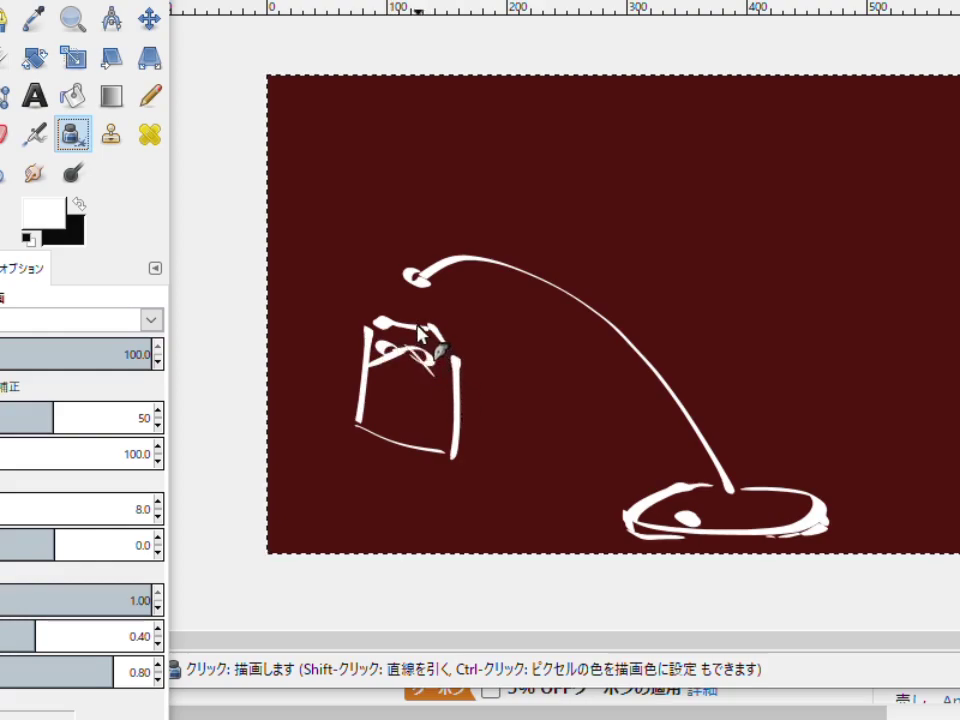
drag(378, 268, 433, 233)
mouse_move(408, 276)
mouse_down()
mouse_move(458, 262)
mouse_move(462, 306)
mouse_up()
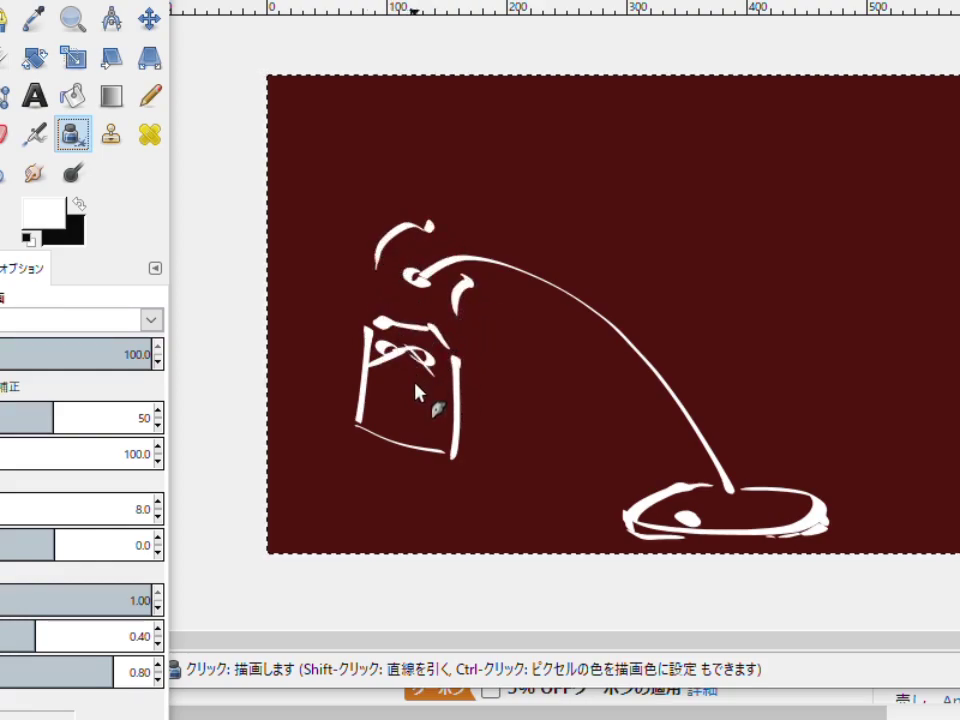
mouse_move(357, 425)
mouse_down()
mouse_move(456, 422)
mouse_move(456, 364)
mouse_move(435, 461)
mouse_up()
drag(425, 325, 438, 322)
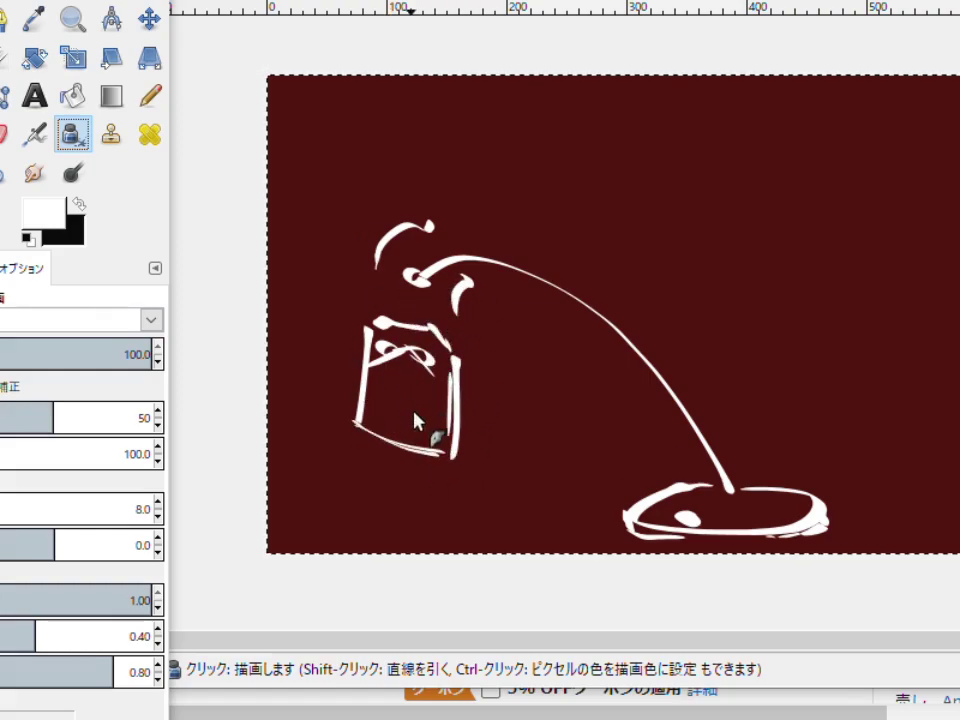
mouse_move(411, 386)
mouse_down()
mouse_move(448, 384)
mouse_move(440, 463)
mouse_up()
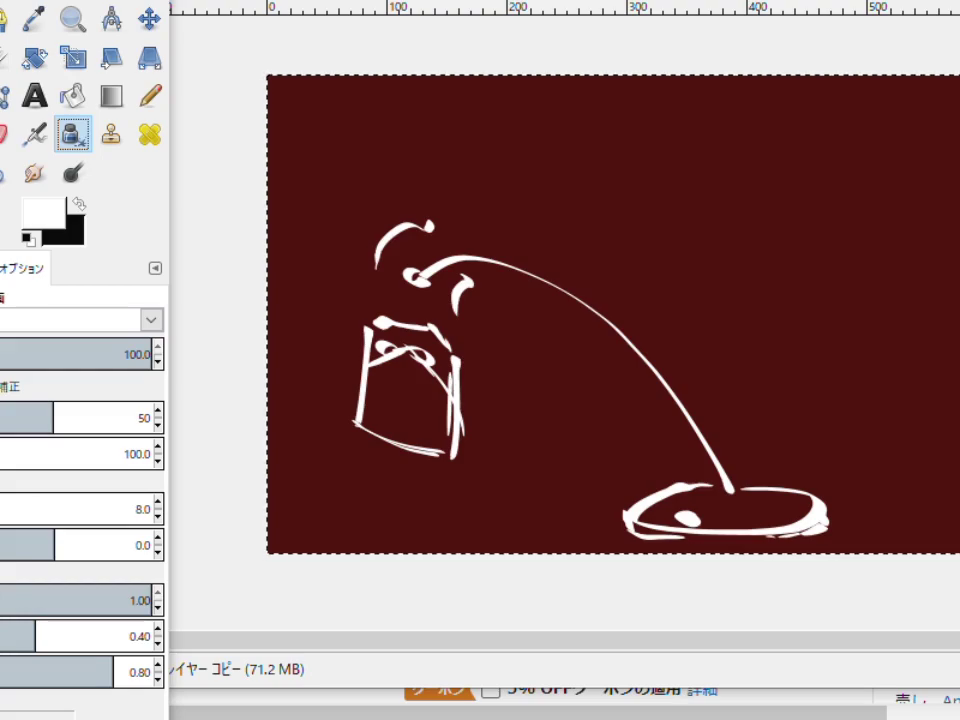
Switch to the Amazon page and examine the pop filter and cable plugs in the microphone's product photo.
key(alt+Tab)
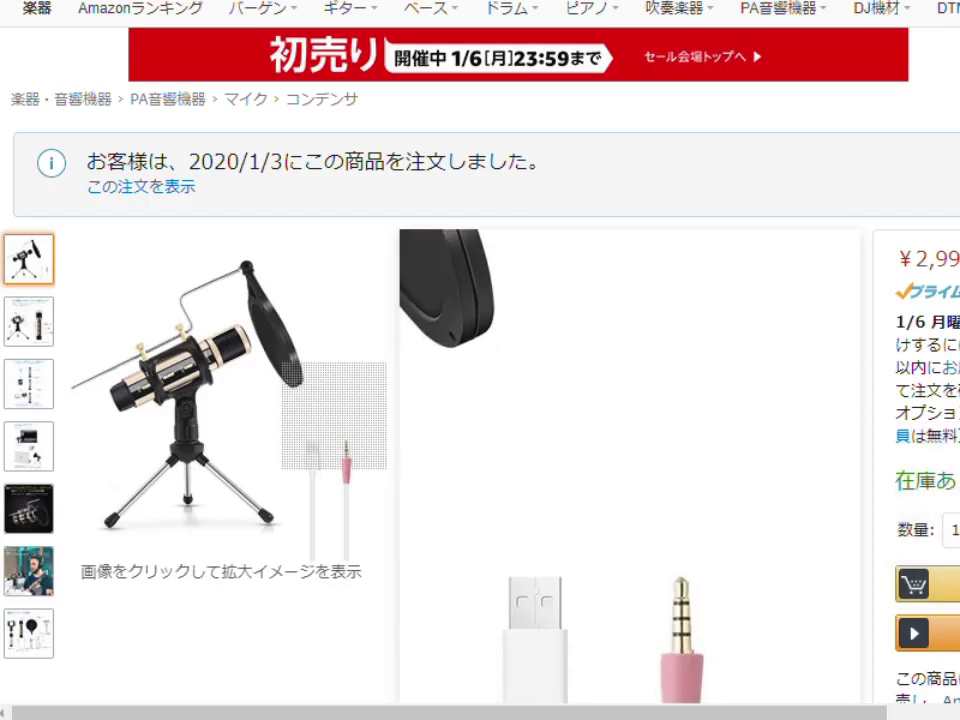
mouse_move(248, 376)
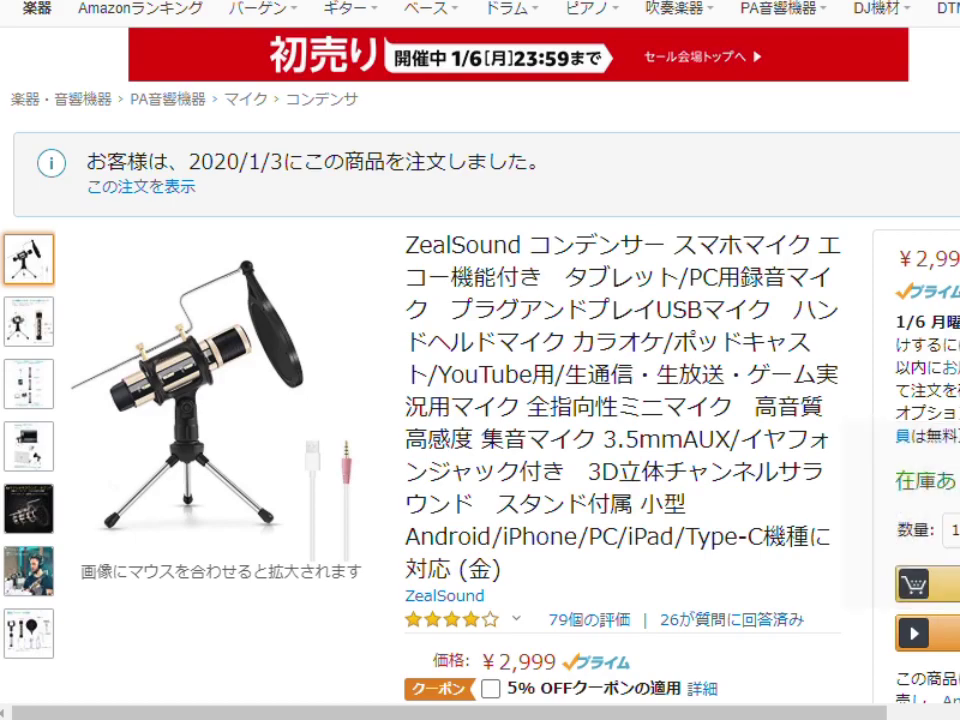
Switch to the 生音風カラオケ屋 YouTube channel and look through its uploaded karaoke videos for パプリカ - Foorin.
mouse_move(334, 250)
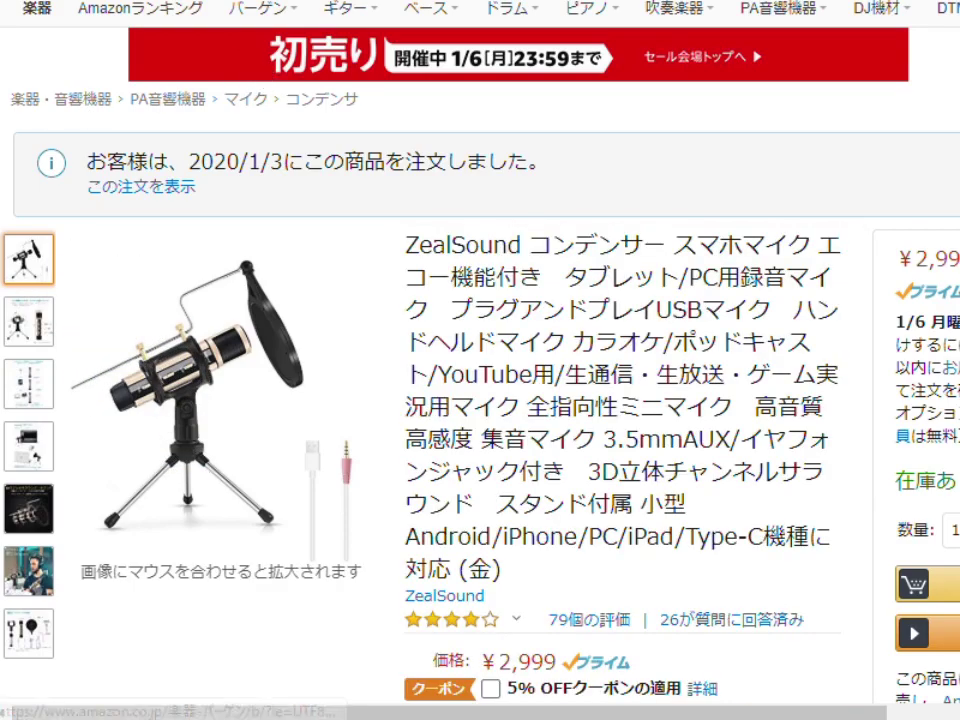
click(206, 3)
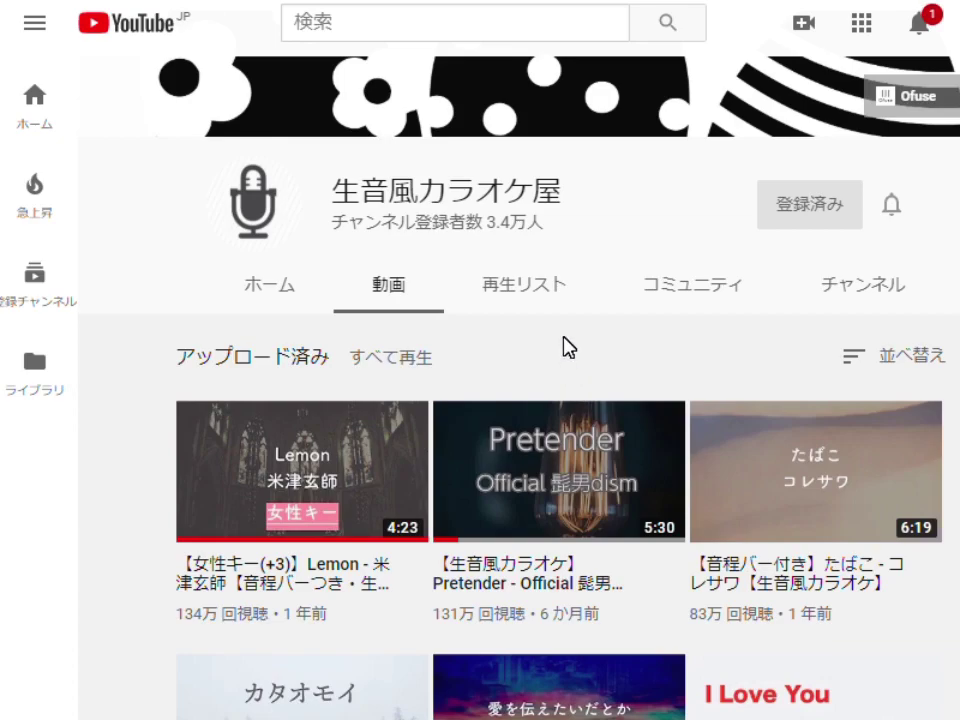
scroll(567, 347, down, 4)
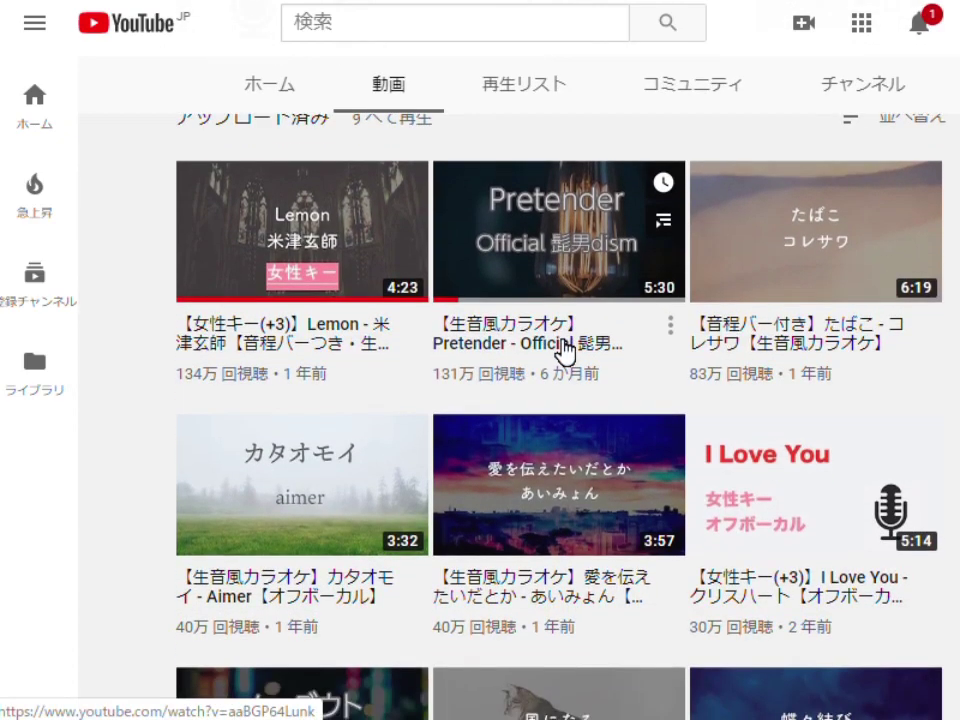
scroll(565, 352, down, 1)
scroll(565, 352, down, 5)
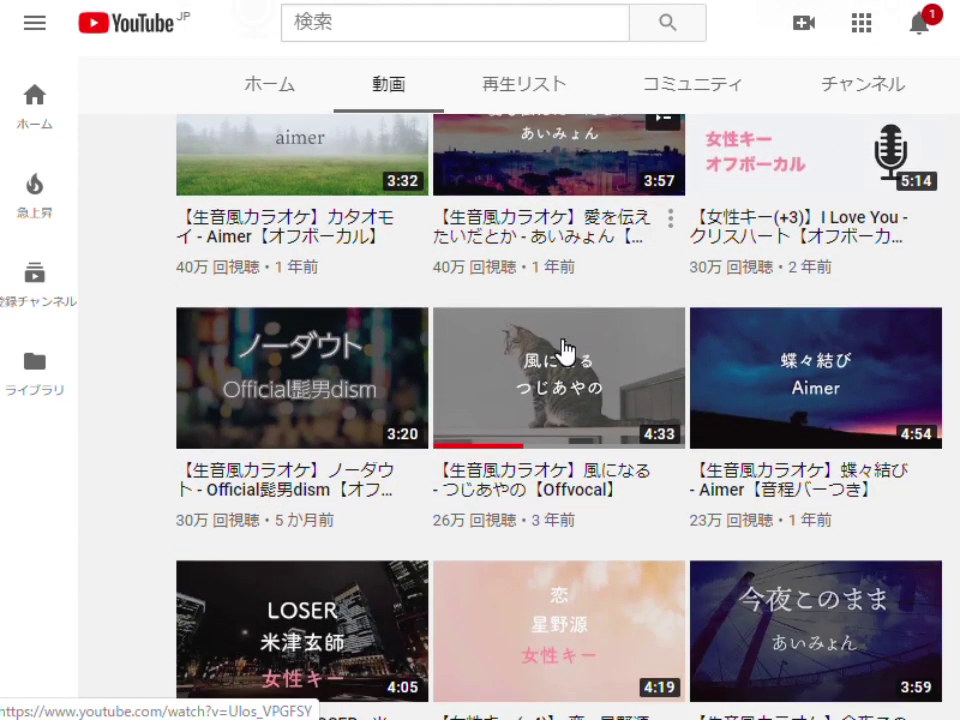
scroll(557, 358, down, 6)
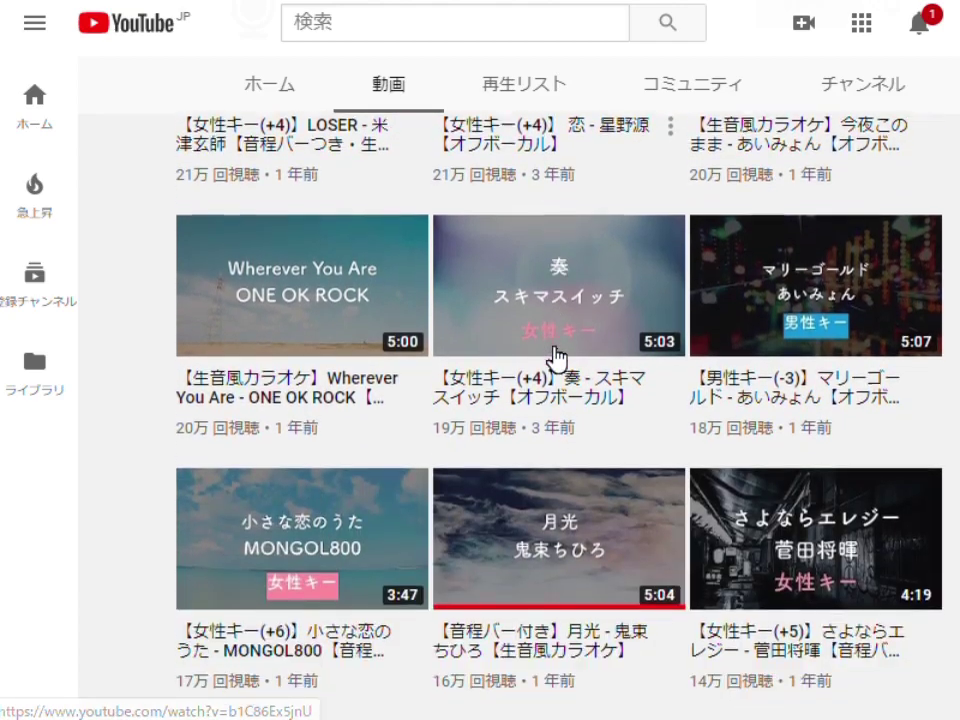
scroll(557, 358, down, 7)
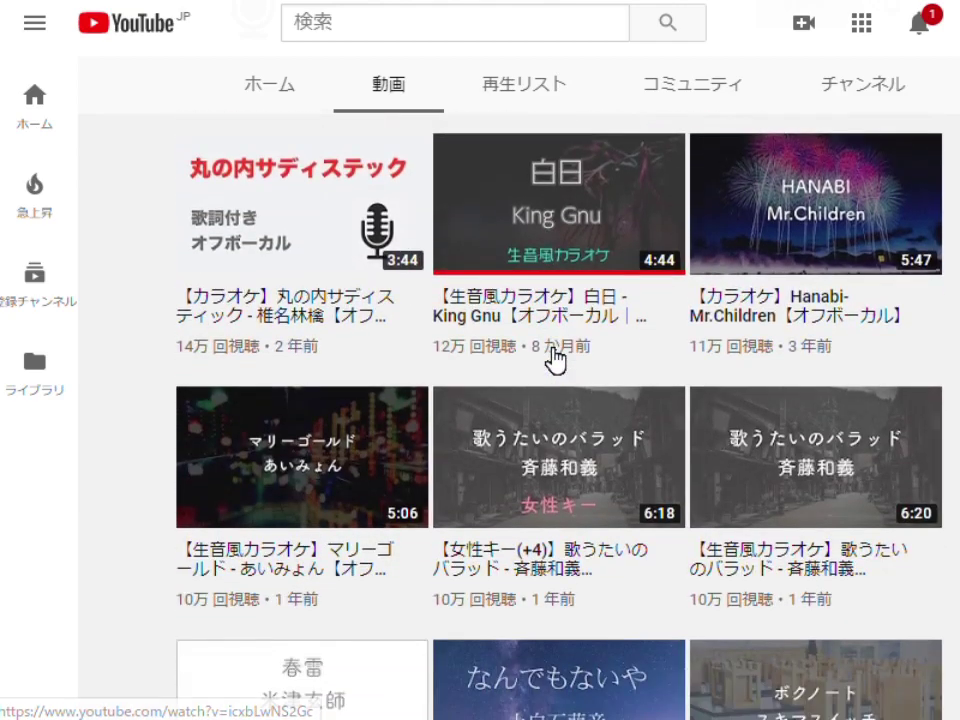
scroll(548, 362, down, 5)
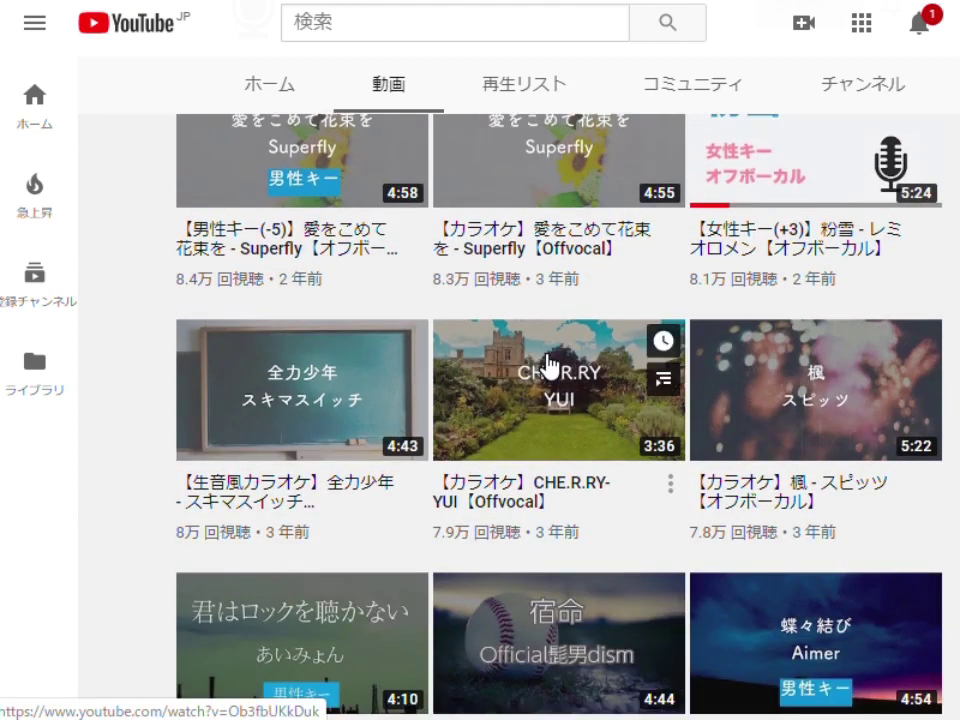
scroll(548, 362, down, 3)
scroll(553, 364, down, 3)
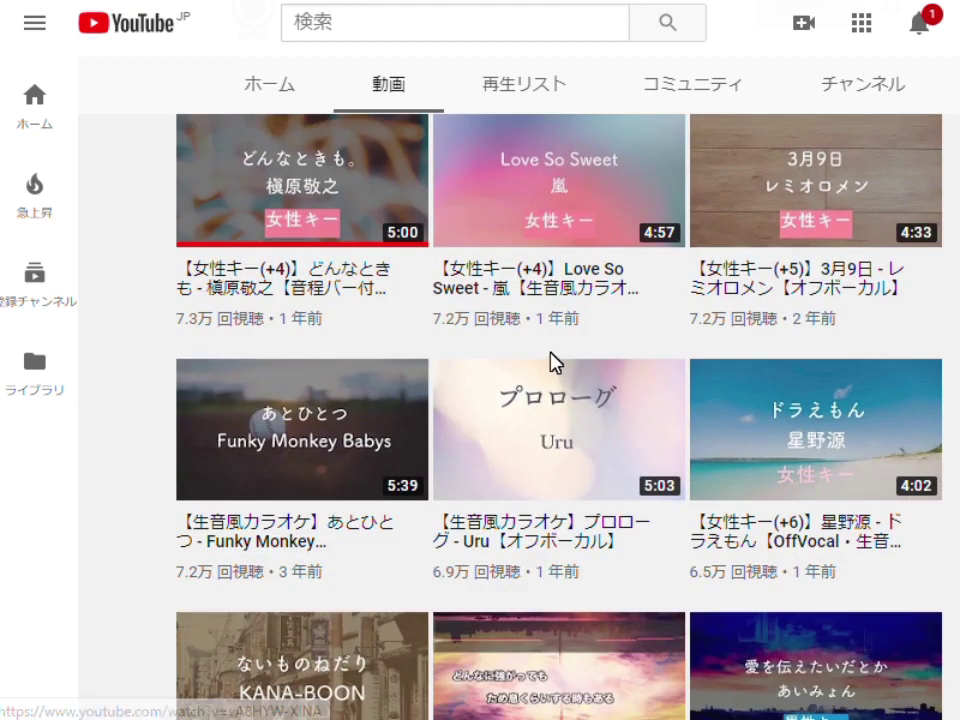
scroll(546, 343, up, 5)
scroll(546, 354, down, 7)
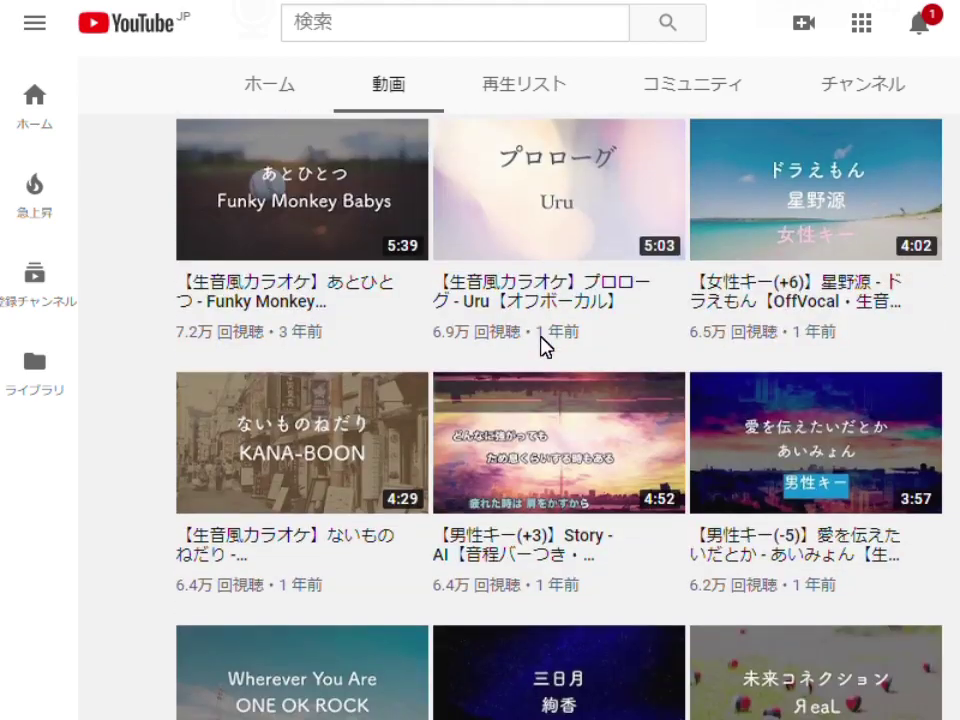
scroll(541, 345, down, 4)
scroll(536, 345, down, 4)
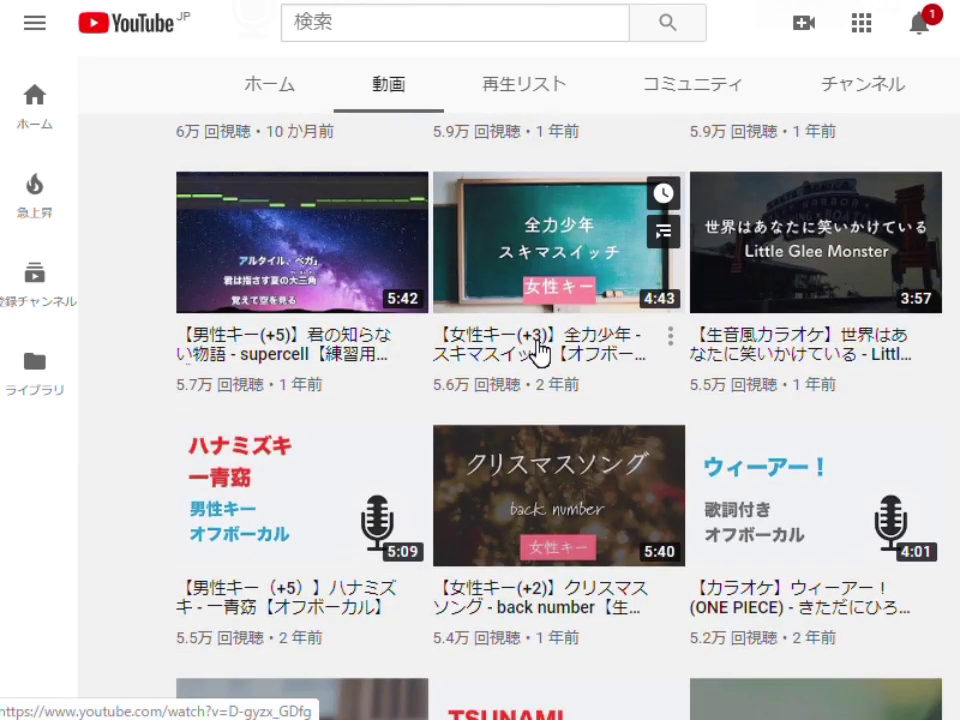
scroll(538, 352, down, 1)
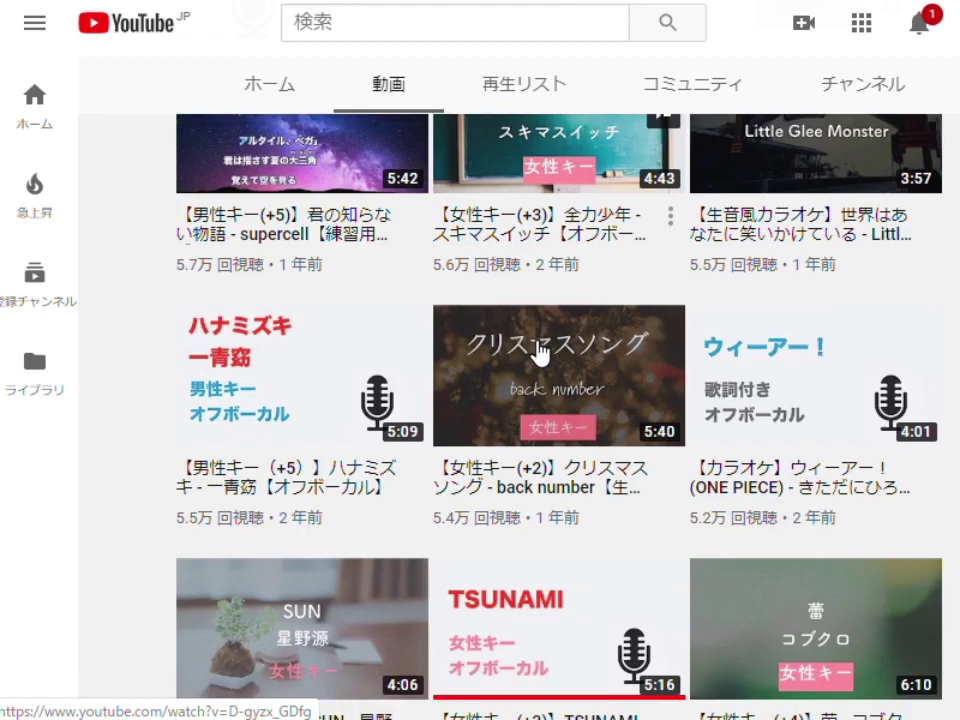
scroll(541, 348, down, 1)
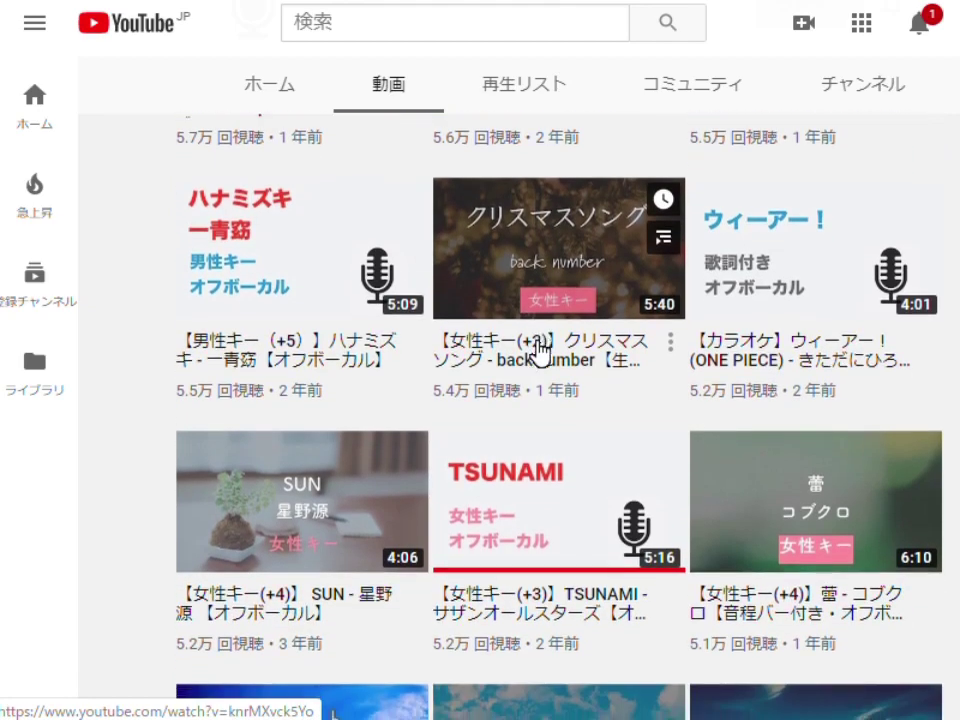
scroll(541, 354, down, 2)
scroll(591, 380, down, 2)
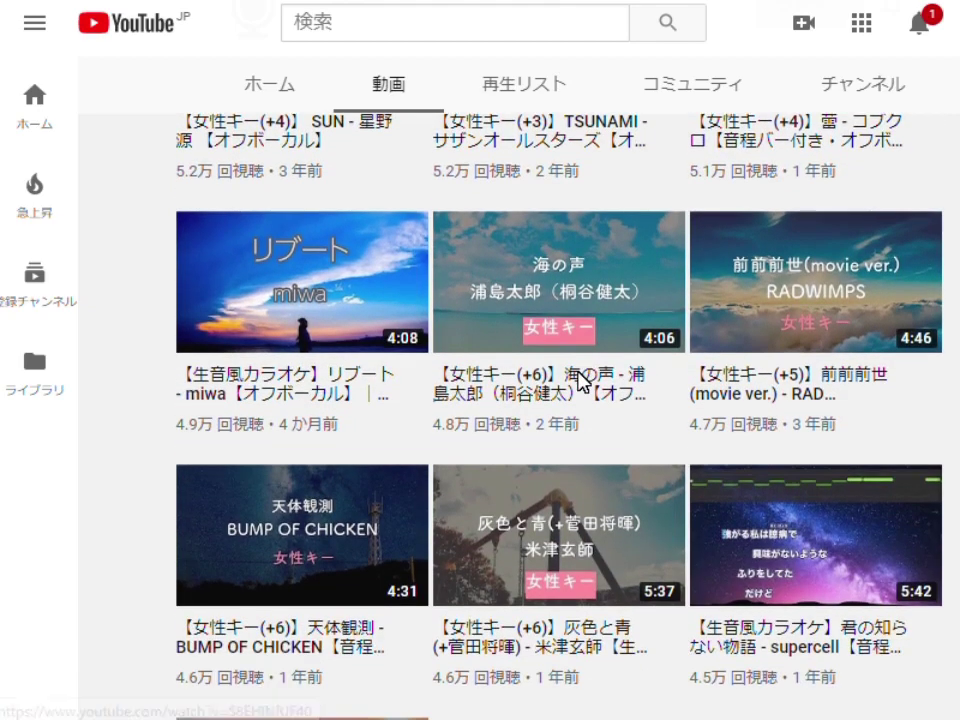
scroll(579, 384, down, 1)
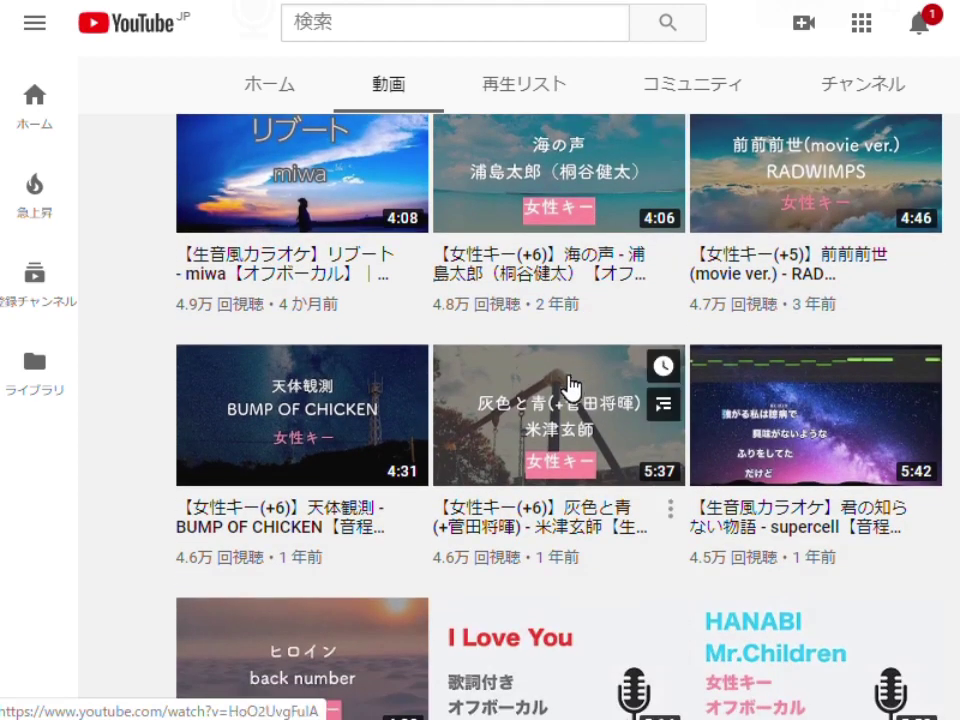
scroll(572, 390, down, 2)
scroll(567, 392, down, 3)
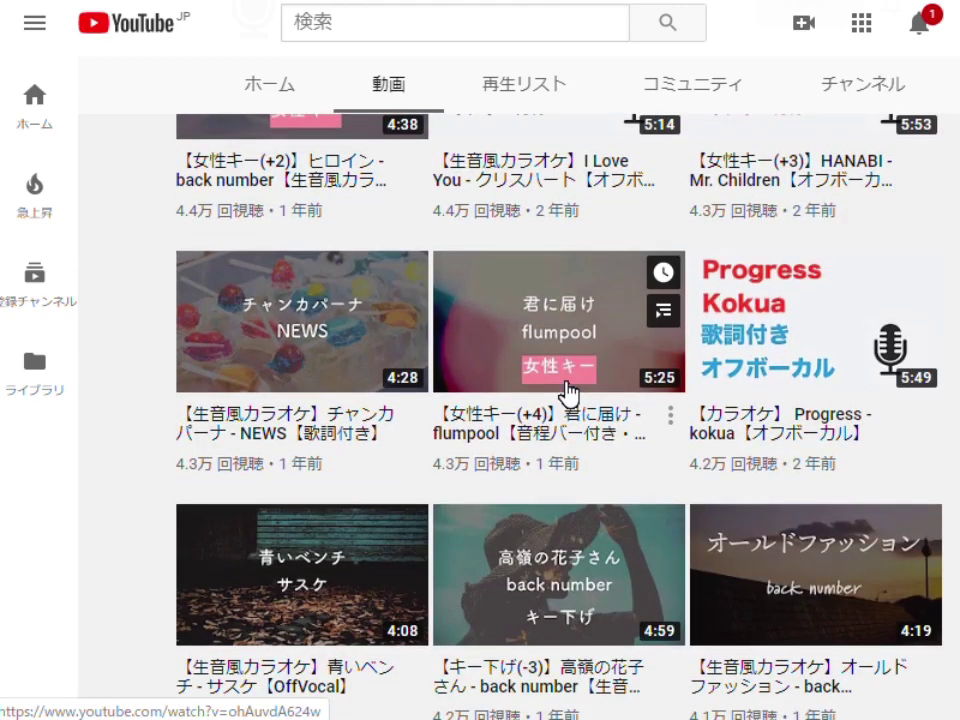
scroll(565, 392, down, 1)
scroll(564, 395, down, 2)
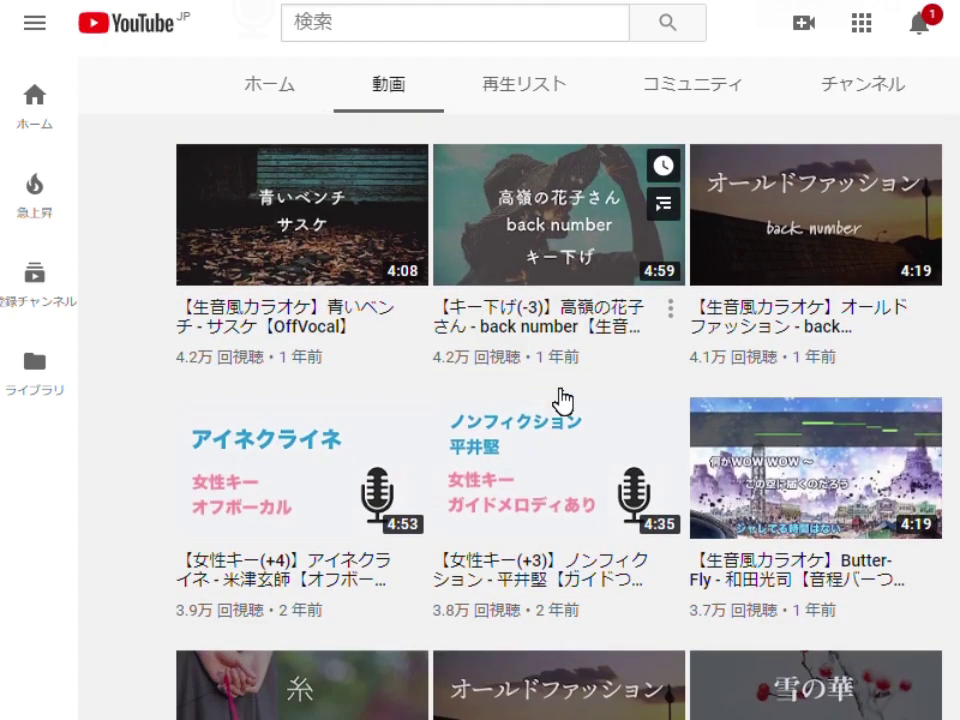
scroll(563, 400, down, 2)
scroll(553, 400, down, 2)
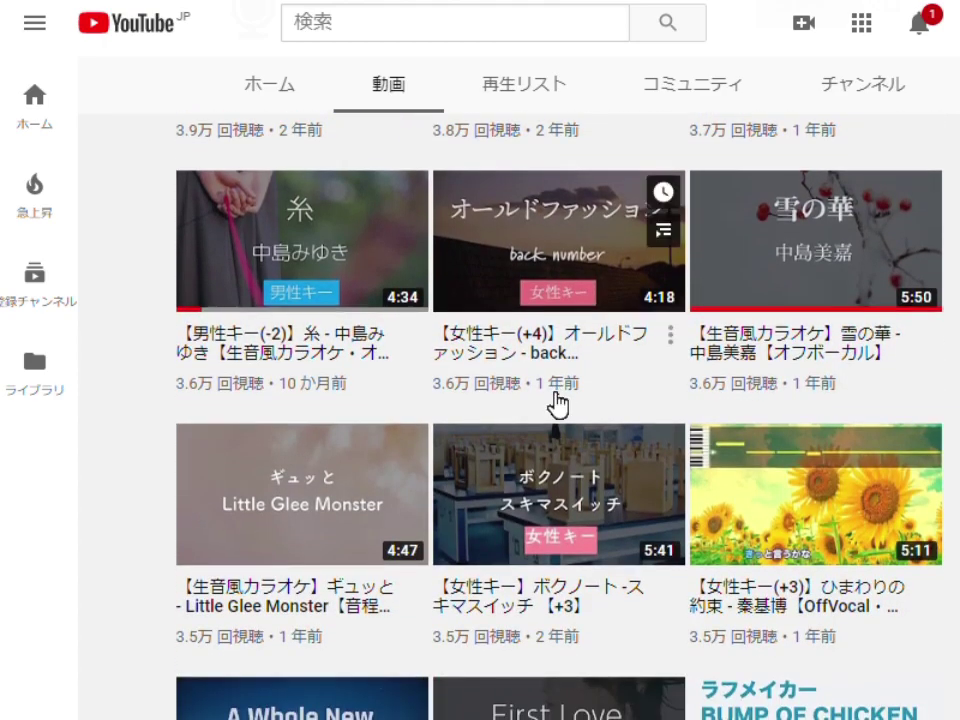
scroll(555, 403, down, 7)
scroll(557, 405, up, 3)
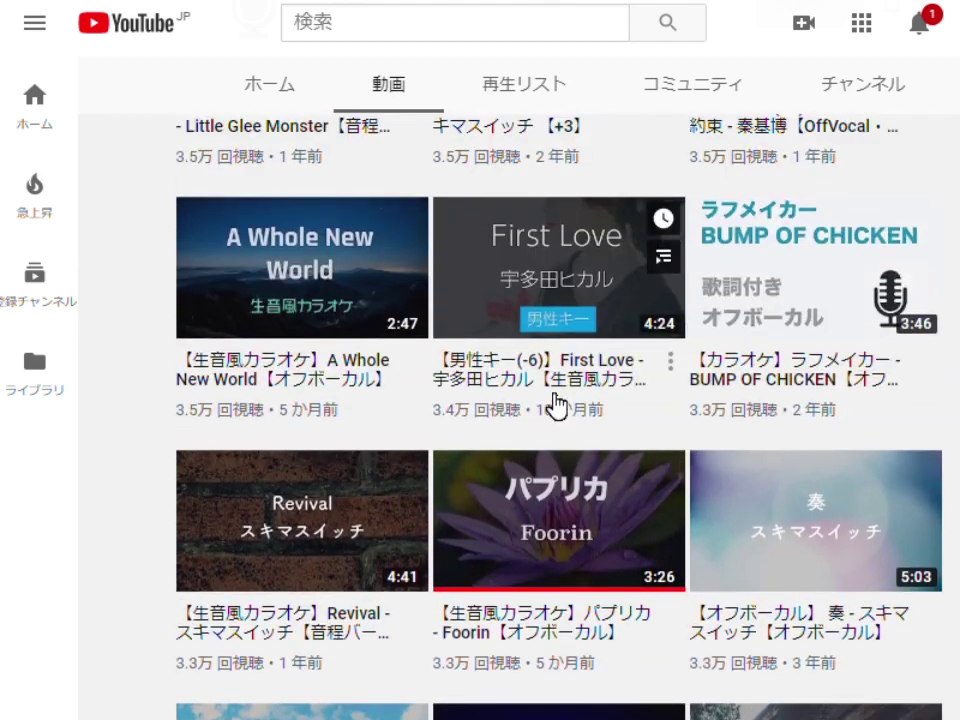
Play the パプリカ - Foorin off-vocal karaoke video to its エンド caption, pause it there, and return to the channel's video list.
click(559, 527)
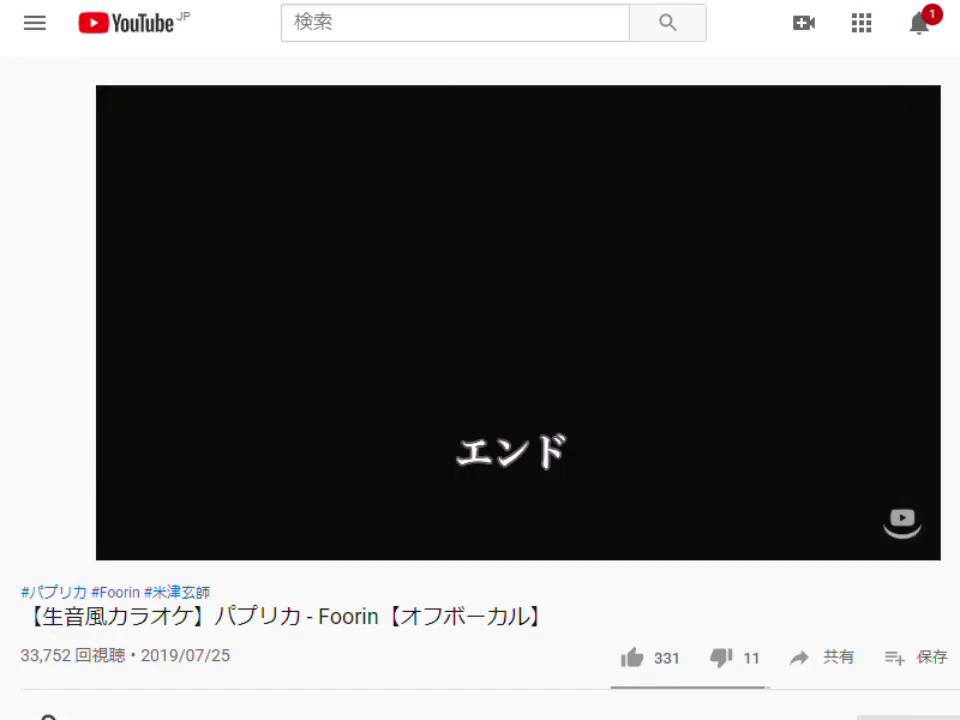
click(603, 309)
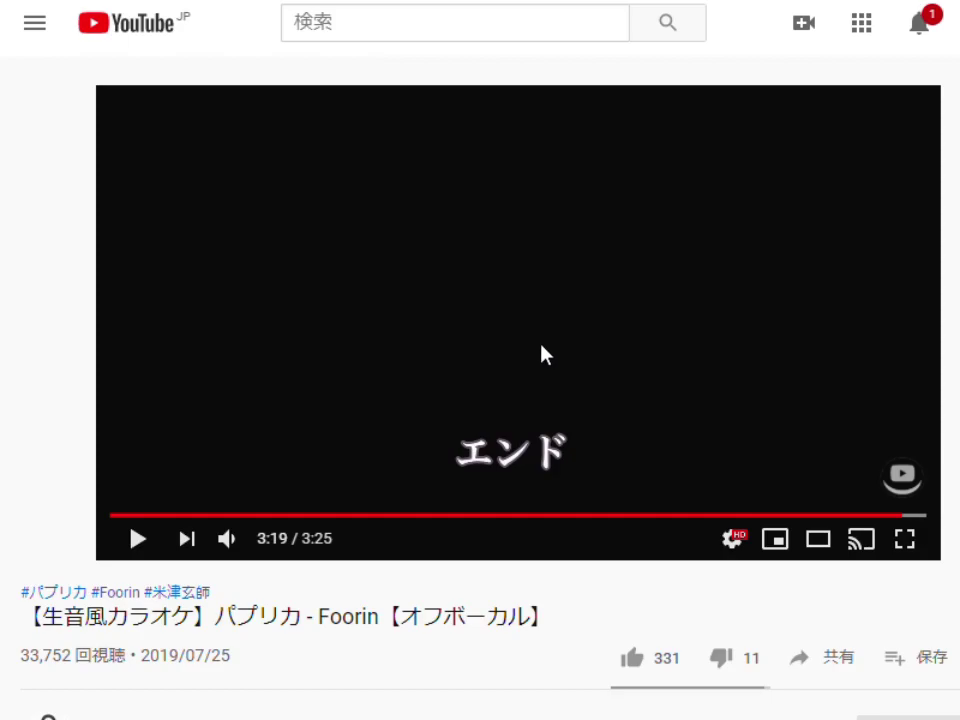
key(alt+Left)
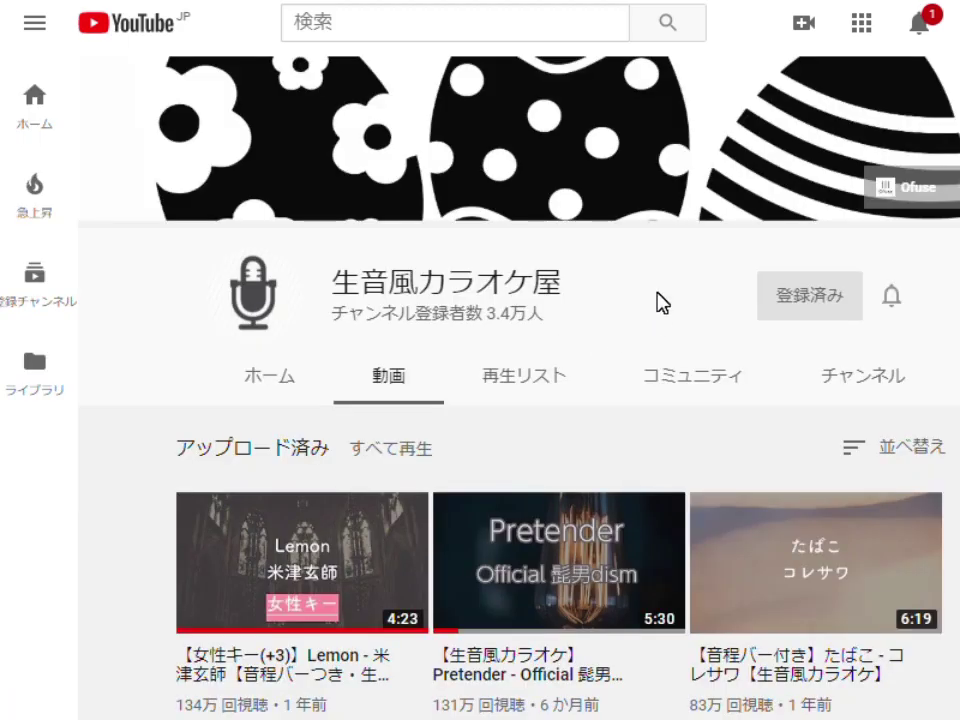
Browse the channel's uploaded karaoke videos again, examining the song titles and key variants, and return to the start of the list.
scroll(662, 310, down, 3)
scroll(888, 390, down, 8)
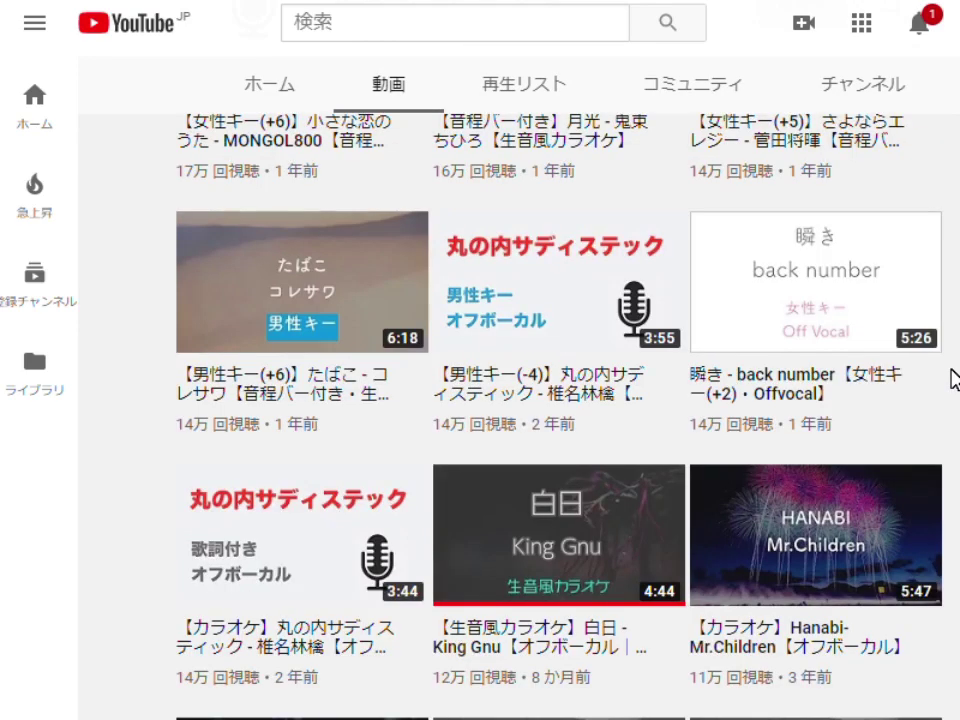
scroll(955, 378, up, 1)
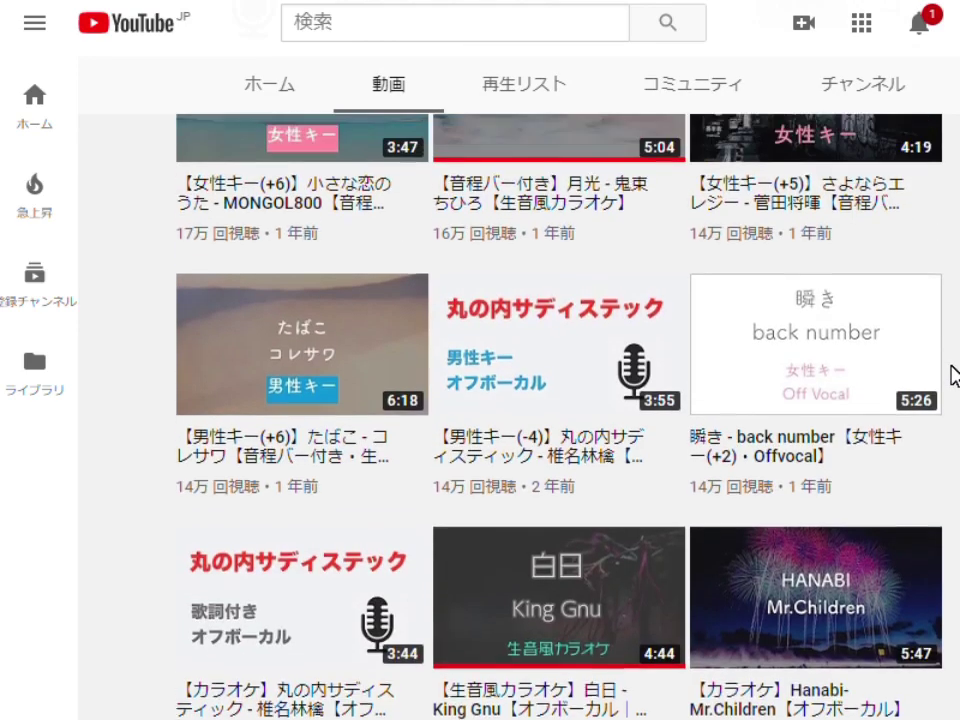
scroll(560, 420, up, 3)
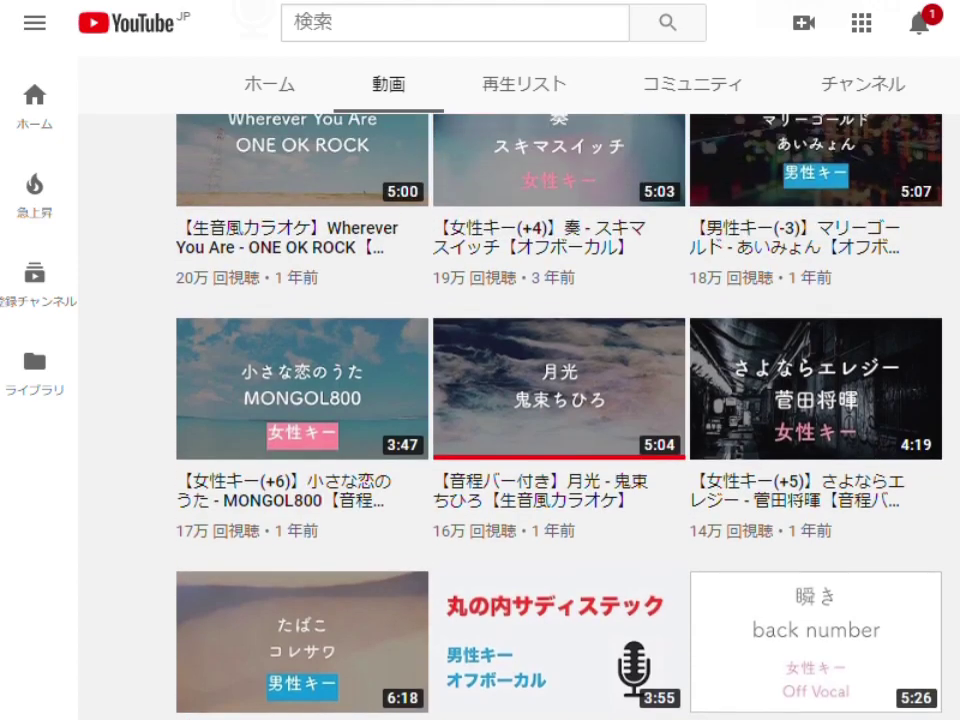
scroll(958, 378, up, 3)
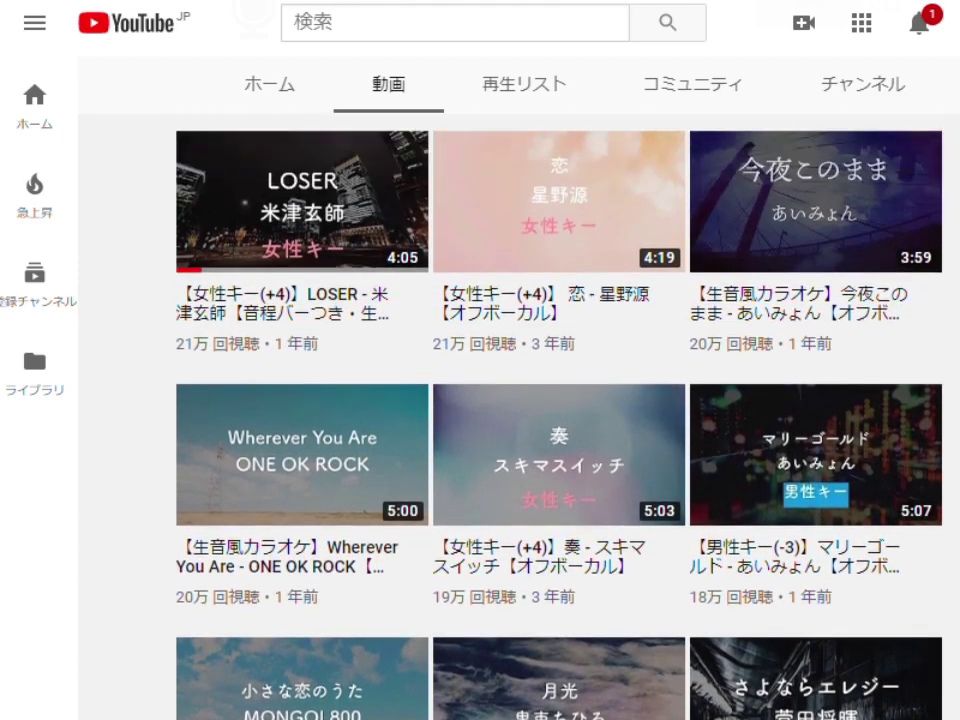
scroll(958, 378, down, 5)
scroll(957, 378, down, 5)
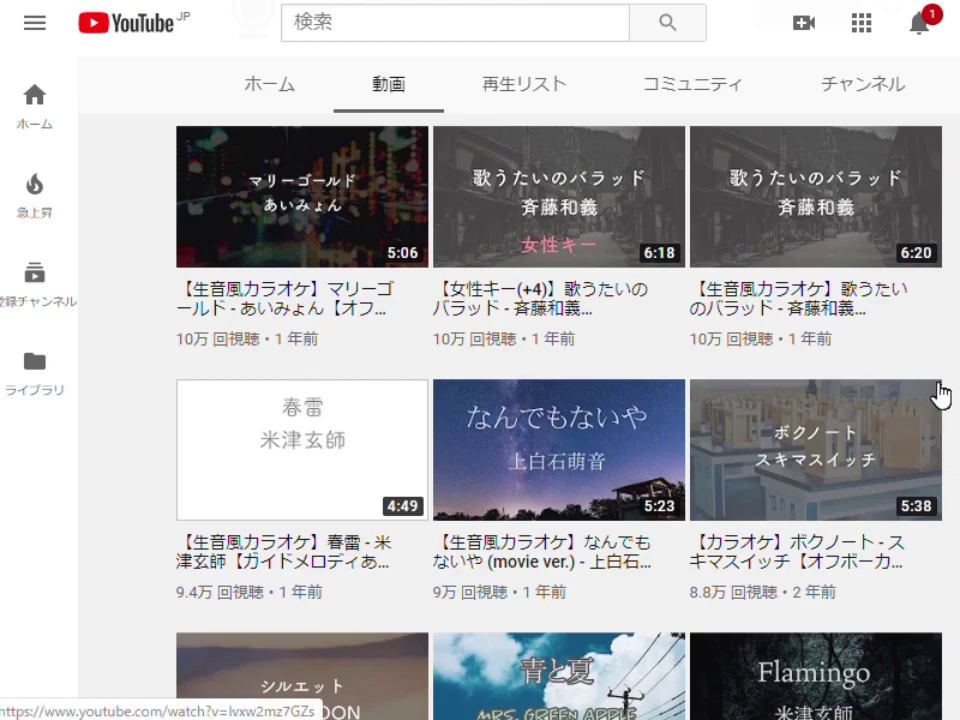
scroll(940, 400, down, 3)
scroll(940, 400, down, 10)
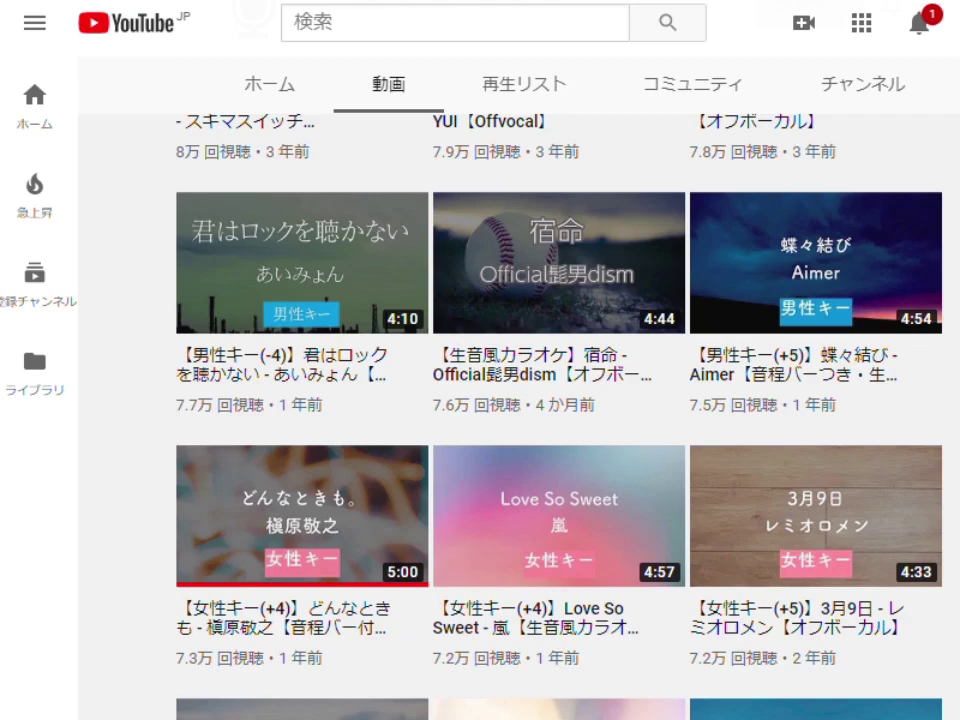
scroll(560, 400, down, 5)
scroll(560, 400, up, 20)
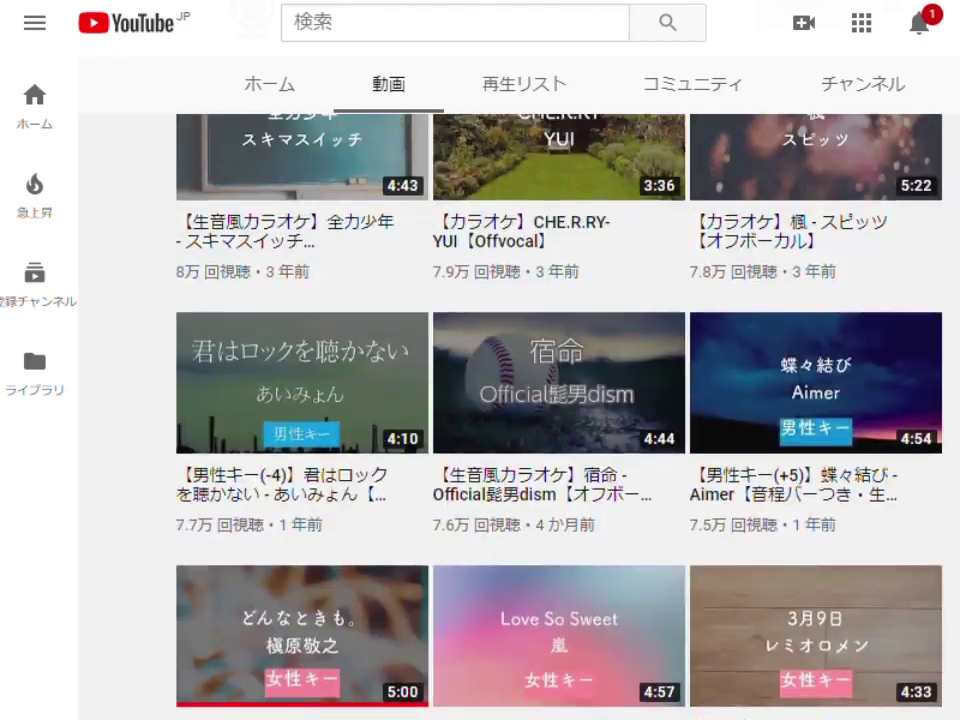
scroll(560, 400, up, 14)
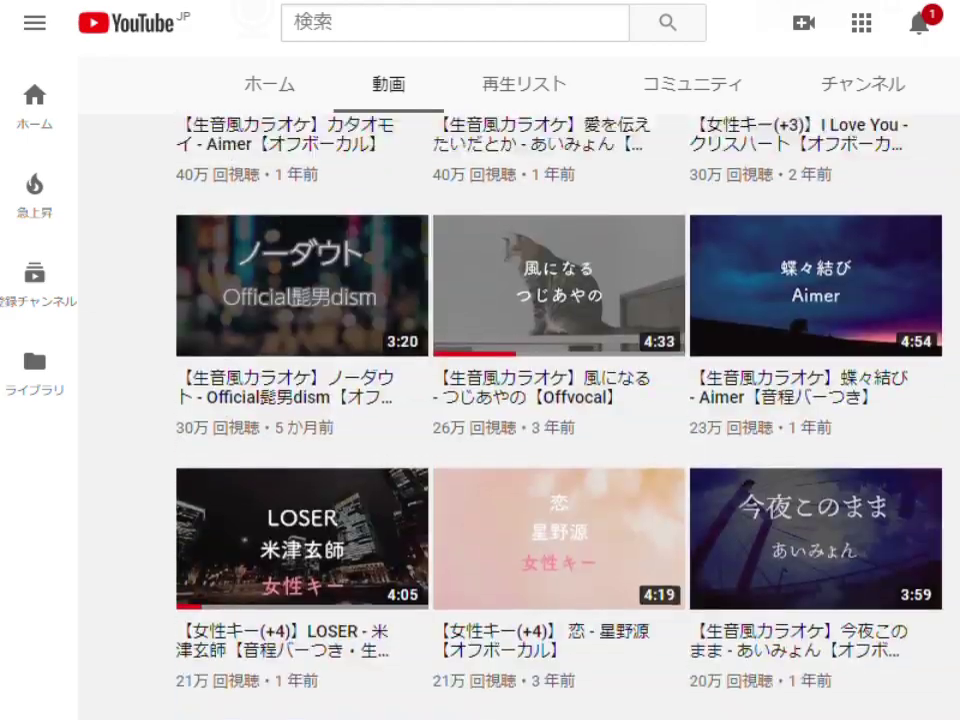
scroll(560, 400, down, 15)
scroll(560, 400, down, 20)
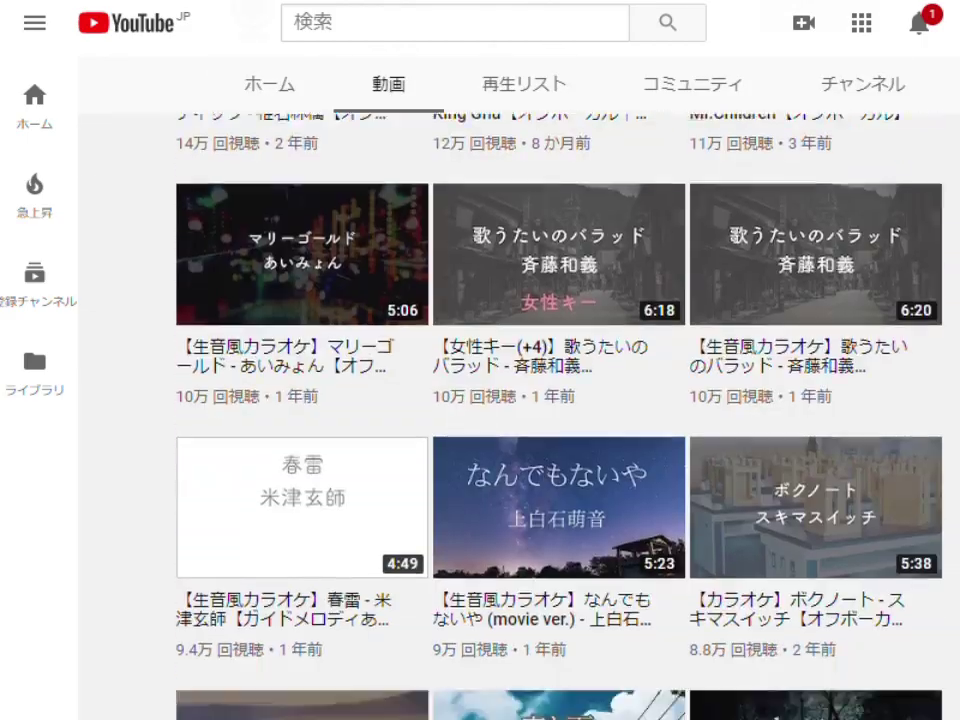
scroll(560, 400, down, 4)
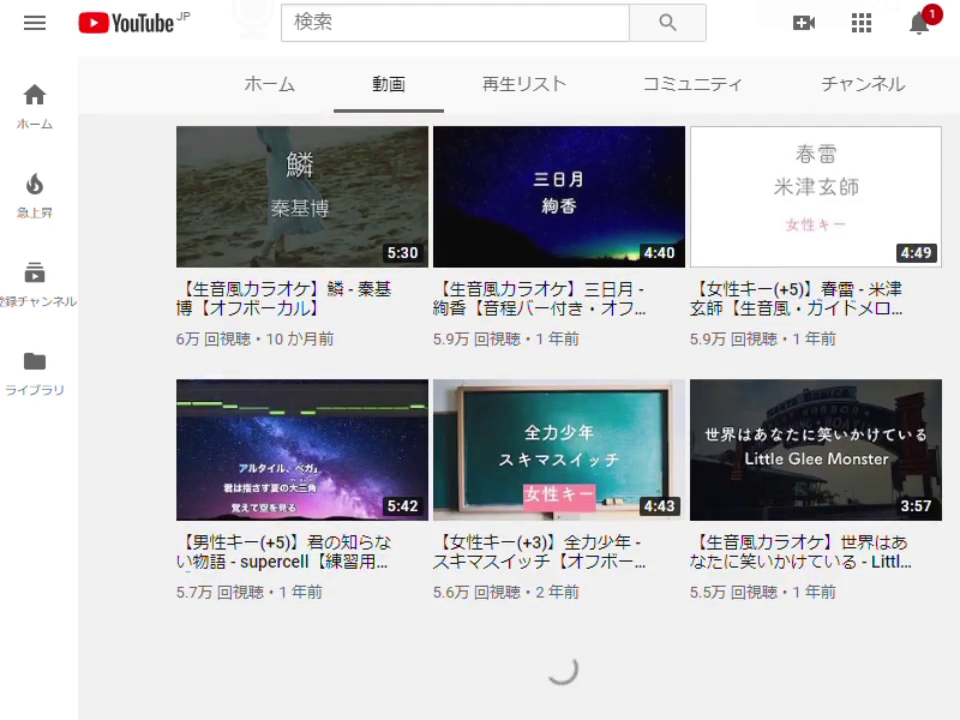
scroll(560, 400, down, 12)
scroll(560, 400, down, 6)
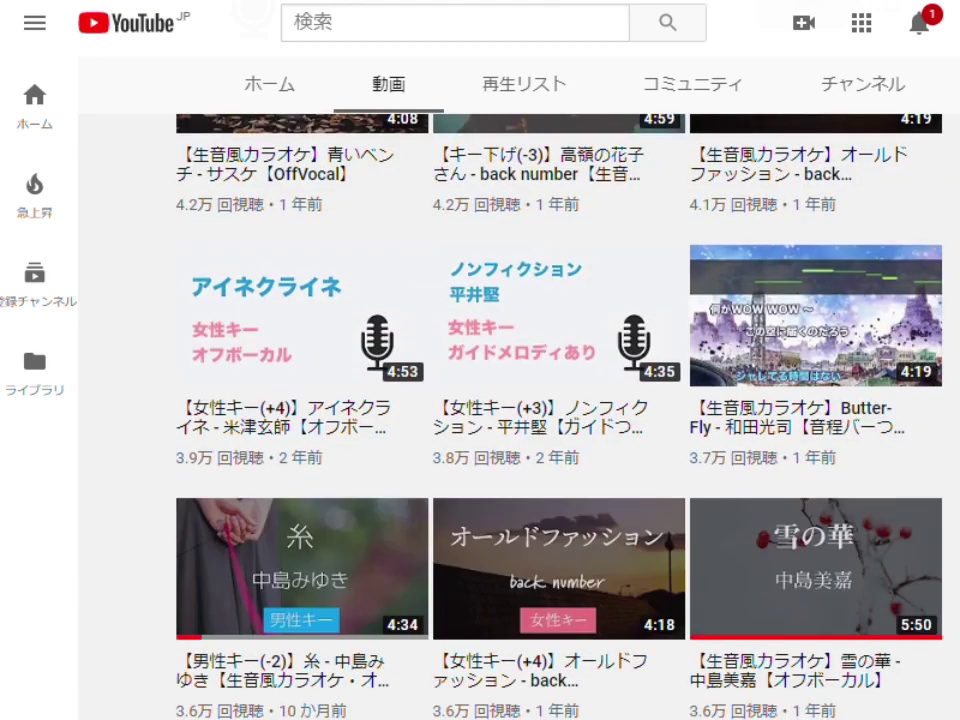
scroll(568, 658, down, 4)
key(Home)
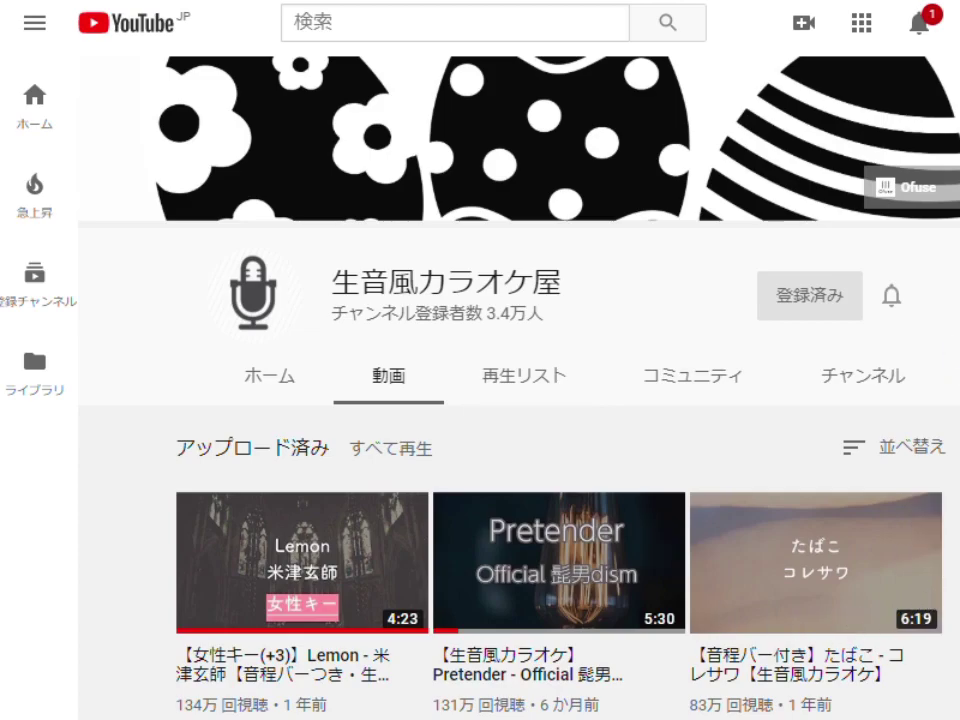
Switch to GIMP and bring the handwritten 2020 New Year greeting drawing to the front.
key(alt+Tab)
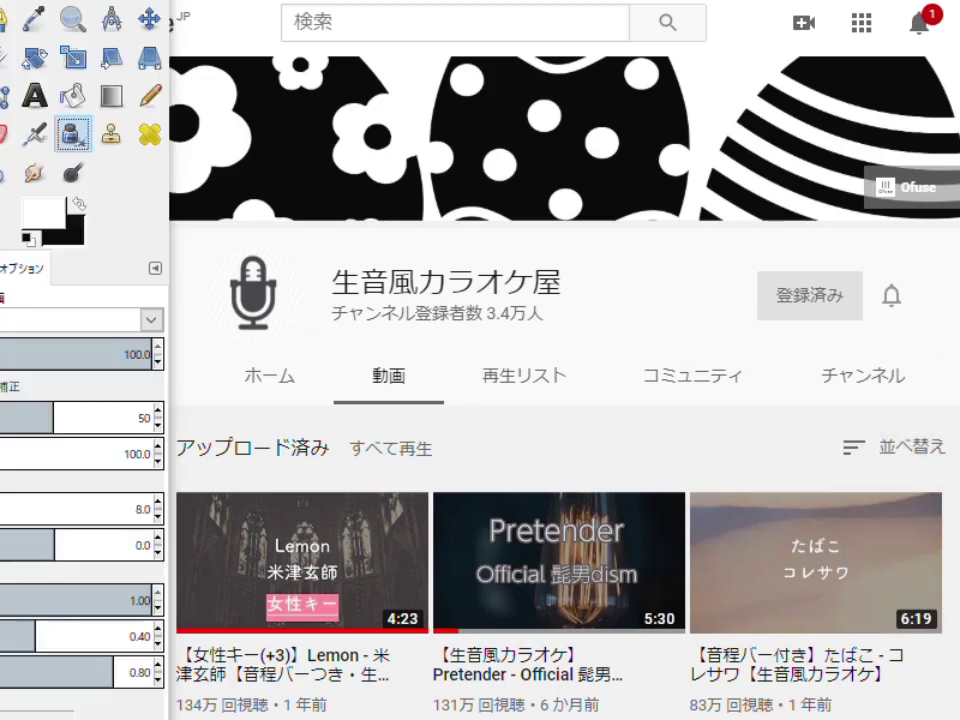
key(alt+Tab)
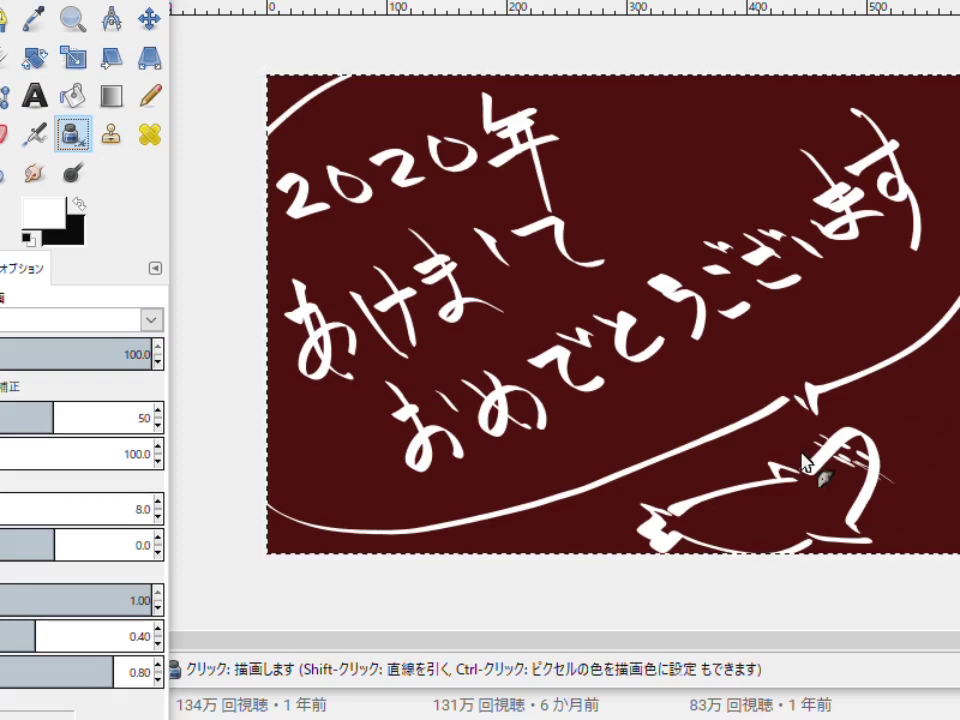
Clear the New Year greeting drawing and handwrite the bullet item ・VTuber in white, with a second bullet mark below it.
drag(822, 472, 866, 433)
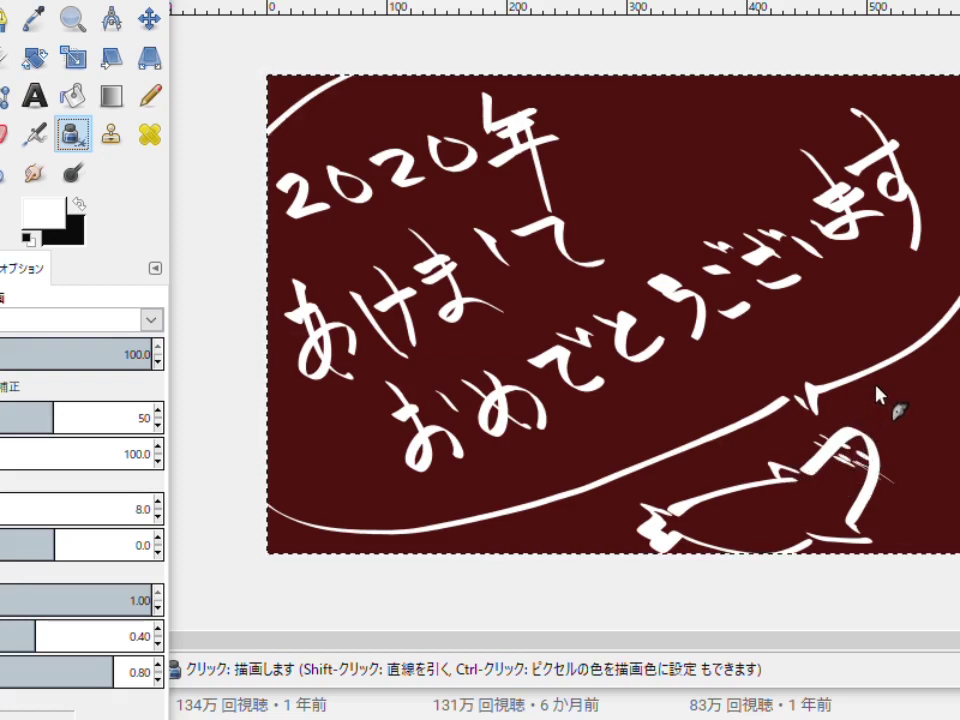
key(Delete)
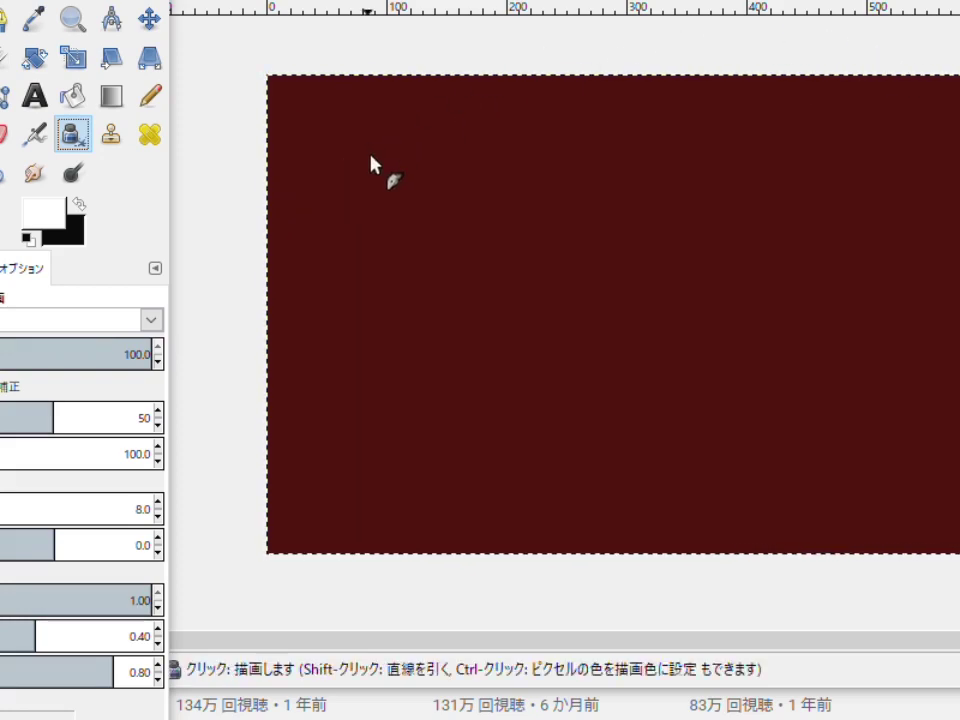
mouse_move(378, 170)
mouse_down()
mouse_move(420, 143)
mouse_move(440, 200)
mouse_move(496, 140)
mouse_move(494, 198)
mouse_up()
mouse_move(575, 120)
mouse_down()
mouse_move(579, 194)
mouse_move(650, 182)
mouse_move(690, 188)
mouse_up()
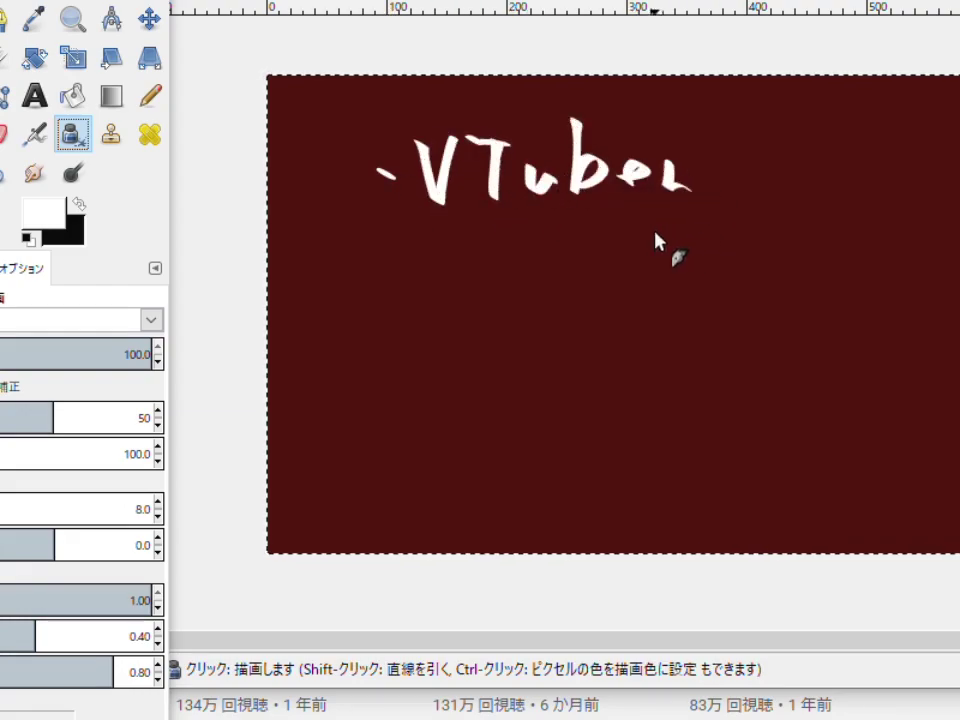
drag(384, 323, 400, 331)
drag(424, 318, 453, 315)
mouse_move(437, 272)
mouse_down()
mouse_move(440, 341)
mouse_move(419, 298)
mouse_up()
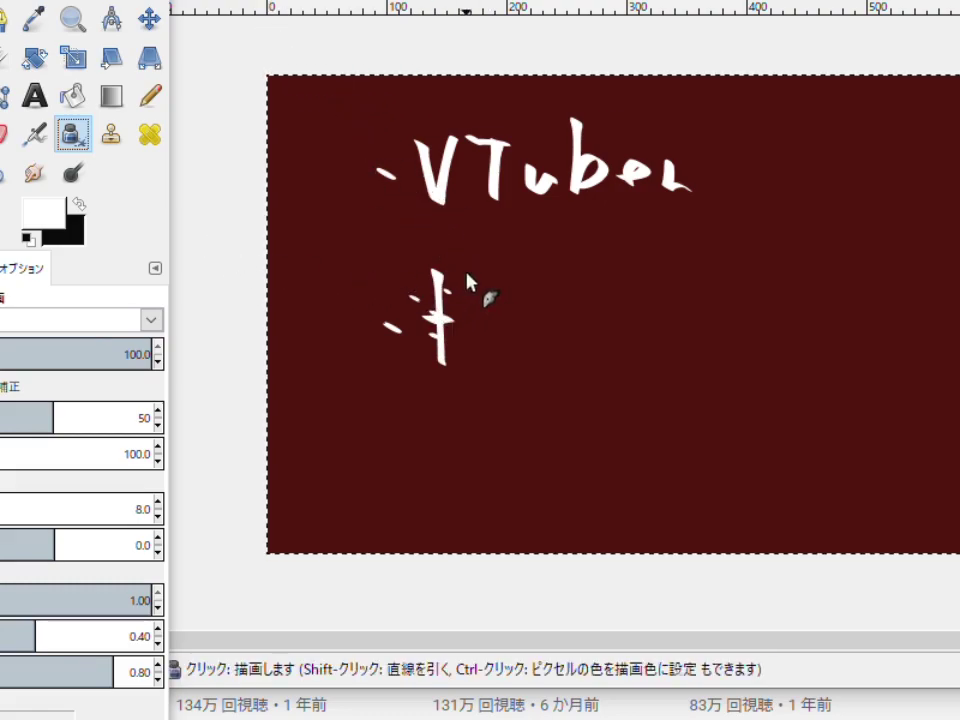
ctrl+click(467, 240)
mouse_move(435, 388)
mouse_down()
mouse_move(443, 268)
mouse_move(446, 363)
mouse_move(438, 311)
mouse_move(424, 311)
mouse_move(413, 280)
mouse_move(427, 338)
mouse_up()
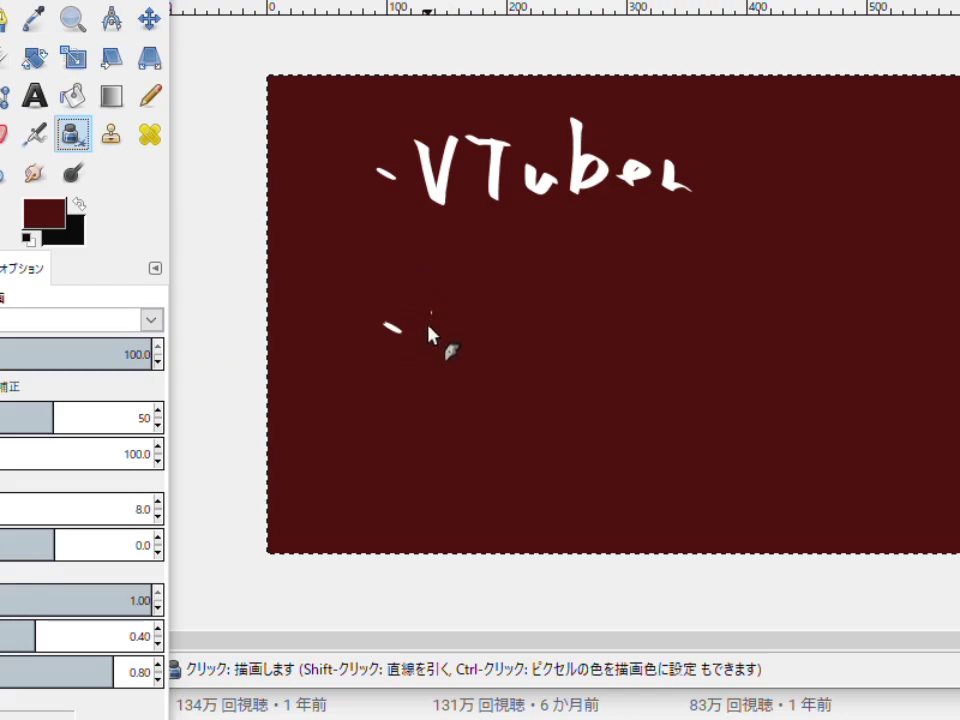
ctrl+click(396, 324)
ctrl+click(397, 324)
ctrl+click(399, 322)
ctrl+click(494, 172)
Handwrite 実写 in white beside the second bullet mark below VTuber.
mouse_move(452, 272)
mouse_down()
mouse_move(456, 302)
mouse_move(431, 315)
mouse_move(462, 327)
mouse_move(444, 321)
mouse_move(436, 347)
mouse_move(450, 307)
mouse_move(430, 378)
mouse_up()
drag(455, 350, 488, 370)
drag(510, 284, 510, 305)
mouse_move(513, 282)
mouse_down()
mouse_move(582, 303)
mouse_move(542, 299)
mouse_move(539, 341)
mouse_move(569, 332)
mouse_move(534, 325)
mouse_move(549, 323)
mouse_move(612, 348)
mouse_up()
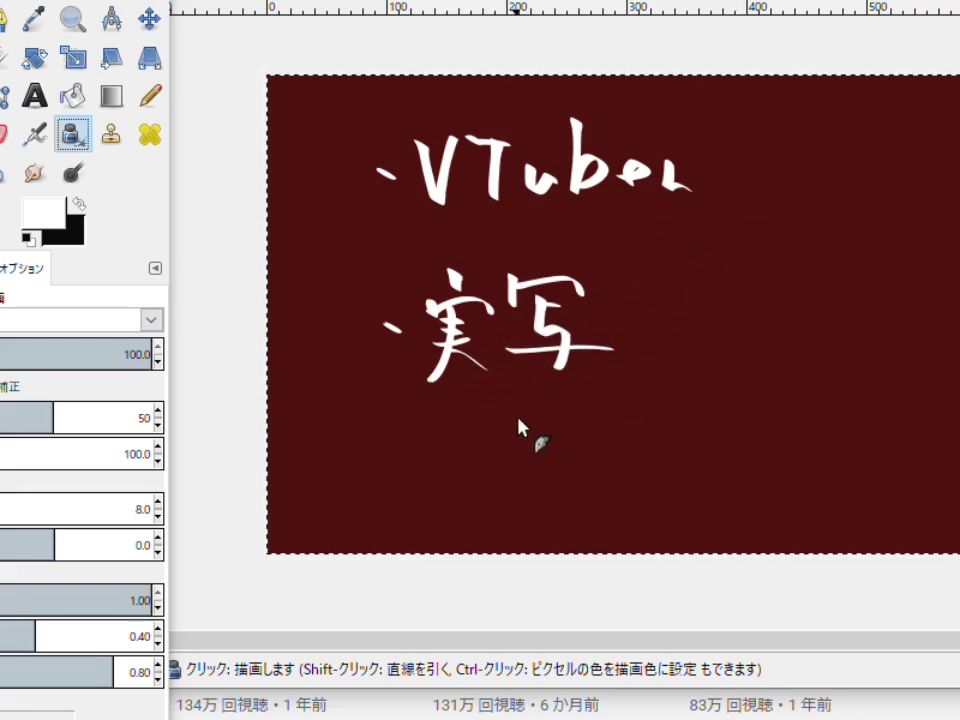
Handwrite ルーツ in white below 実写, with a second name in Latin letters beneath it.
drag(492, 421, 495, 450)
mouse_move(512, 421)
mouse_down()
mouse_move(514, 443)
mouse_move(530, 452)
mouse_up()
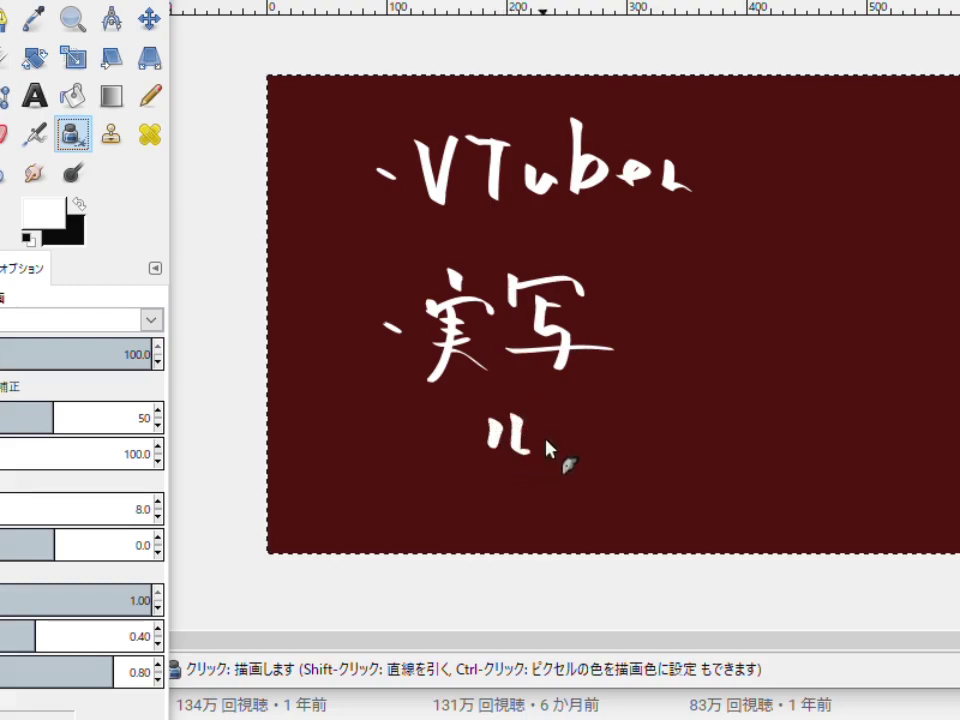
mouse_move(595, 413)
mouse_down()
mouse_move(565, 447)
mouse_move(602, 446)
mouse_up()
drag(519, 478, 545, 508)
mouse_move(553, 503)
mouse_down()
mouse_move(596, 485)
mouse_move(572, 473)
mouse_move(595, 492)
mouse_move(619, 470)
mouse_move(622, 502)
mouse_move(678, 477)
mouse_move(660, 527)
mouse_up()
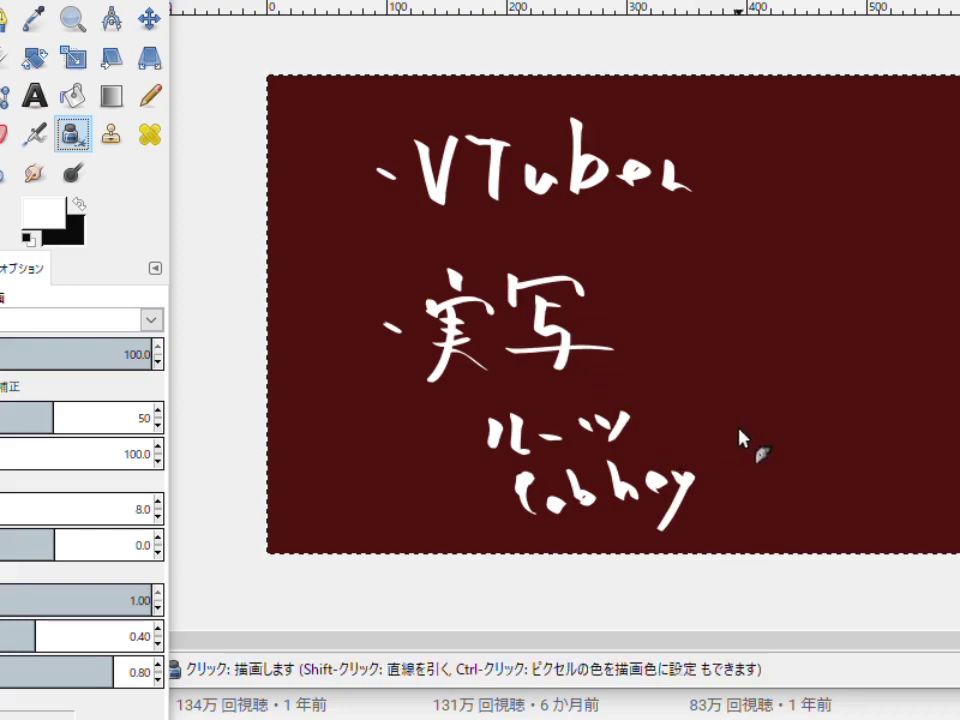
Handwrite ハイサイ beside ルーツ and draw arrows pointing up to 実写 and VTuber.
mouse_move(708, 422)
mouse_down()
mouse_move(718, 446)
mouse_move(722, 437)
mouse_up()
mouse_move(731, 426)
mouse_down()
mouse_move(731, 453)
mouse_move(740, 432)
mouse_up()
drag(746, 422, 746, 453)
mouse_move(752, 426)
mouse_down()
mouse_move(778, 423)
mouse_move(773, 455)
mouse_up()
drag(812, 405, 797, 440)
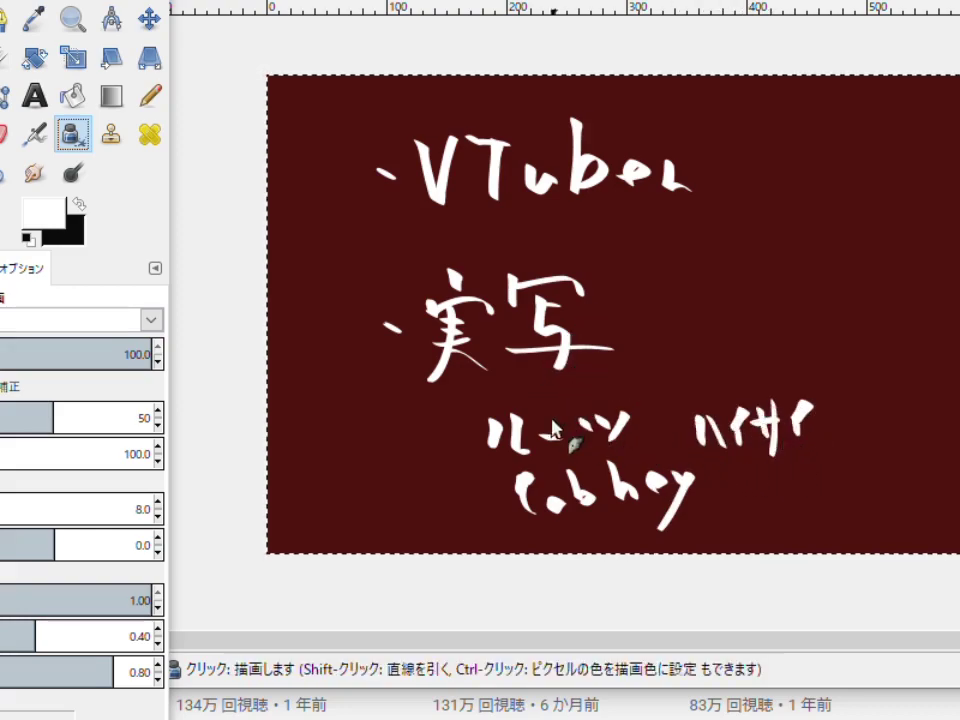
mouse_move(455, 402)
mouse_down()
mouse_move(440, 428)
mouse_move(478, 424)
mouse_up()
mouse_move(680, 214)
mouse_down()
mouse_move(712, 252)
mouse_move(700, 222)
mouse_up()
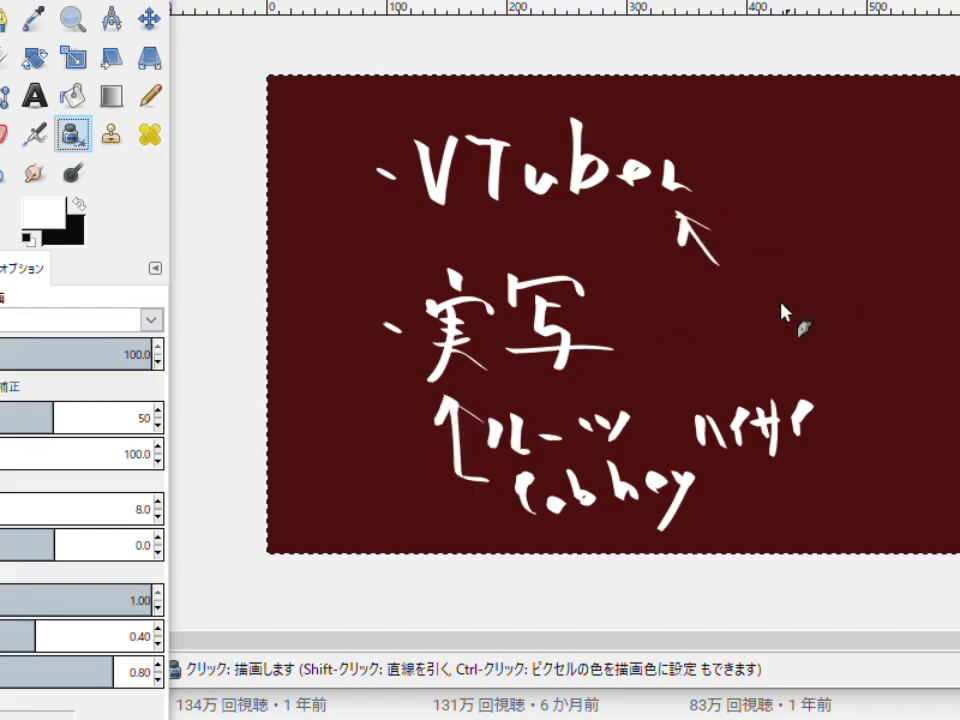
Handwrite the name ぽんぽこ in white beside the arrow that points to VTuber.
drag(748, 256, 746, 287)
mouse_move(750, 258)
mouse_down()
mouse_move(787, 250)
mouse_move(750, 287)
mouse_up()
mouse_move(796, 248)
mouse_down()
mouse_move(825, 270)
mouse_move(827, 259)
mouse_move(813, 290)
mouse_up()
mouse_move(826, 262)
mouse_down()
mouse_move(870, 291)
mouse_move(847, 241)
mouse_move(863, 285)
mouse_move(879, 250)
mouse_move(892, 259)
mouse_move(865, 284)
mouse_move(879, 234)
mouse_move(918, 268)
mouse_up()
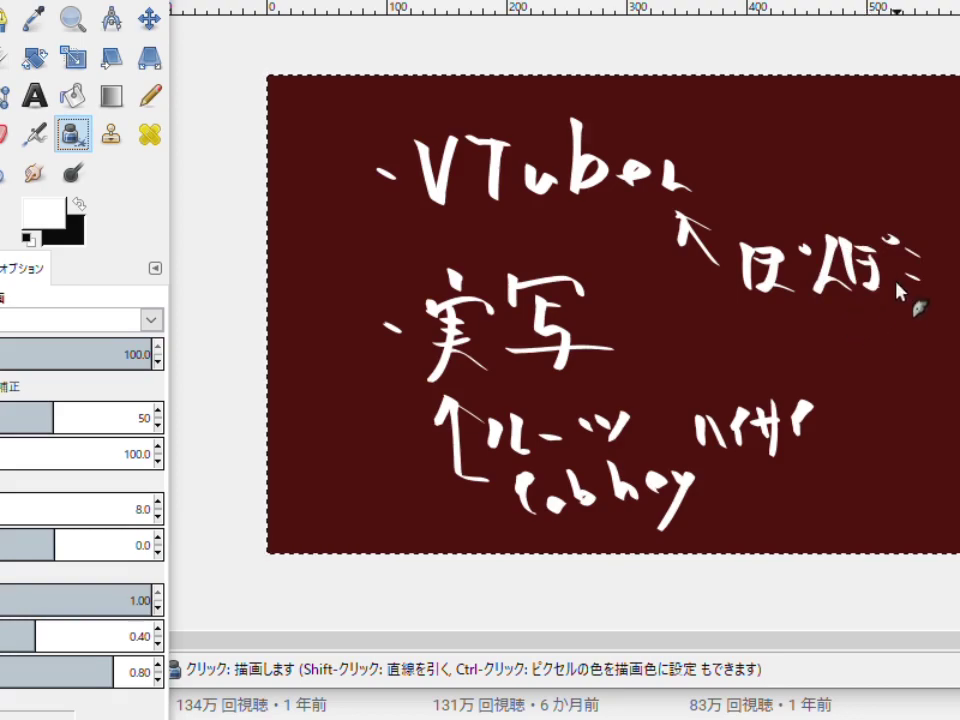
Rewrite the end of the name beside the VTuber arrow as ビー and handwrite おめシス beneath it.
ctrl+click(936, 220)
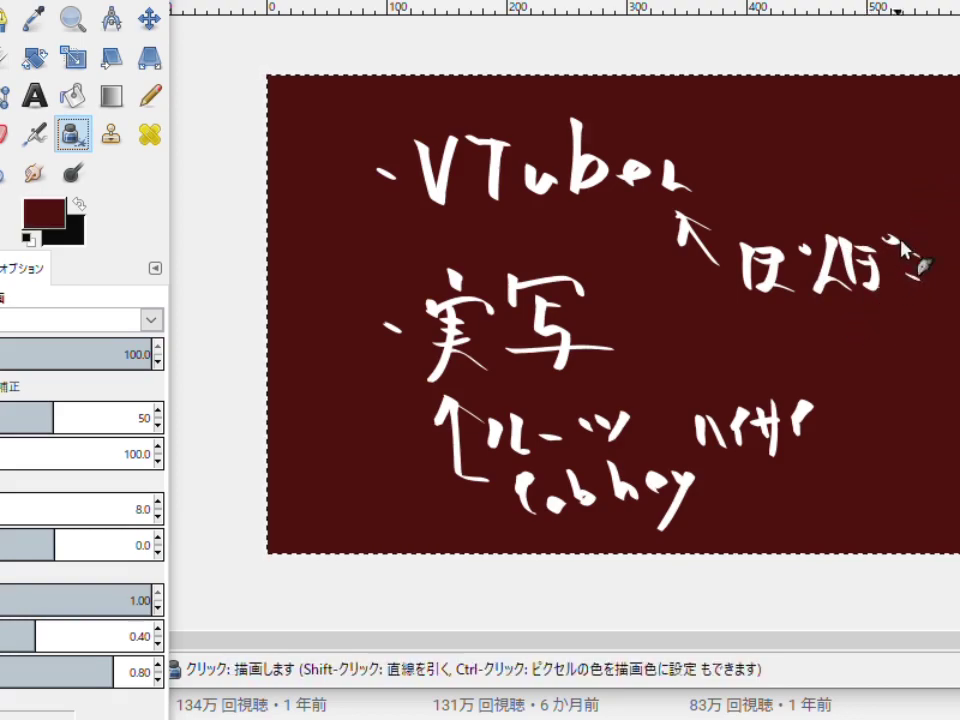
key(ctrl+z)
key(ctrl+z)
key(ctrl+z)
key(ctrl+z)
drag(850, 261, 854, 267)
drag(858, 259, 893, 272)
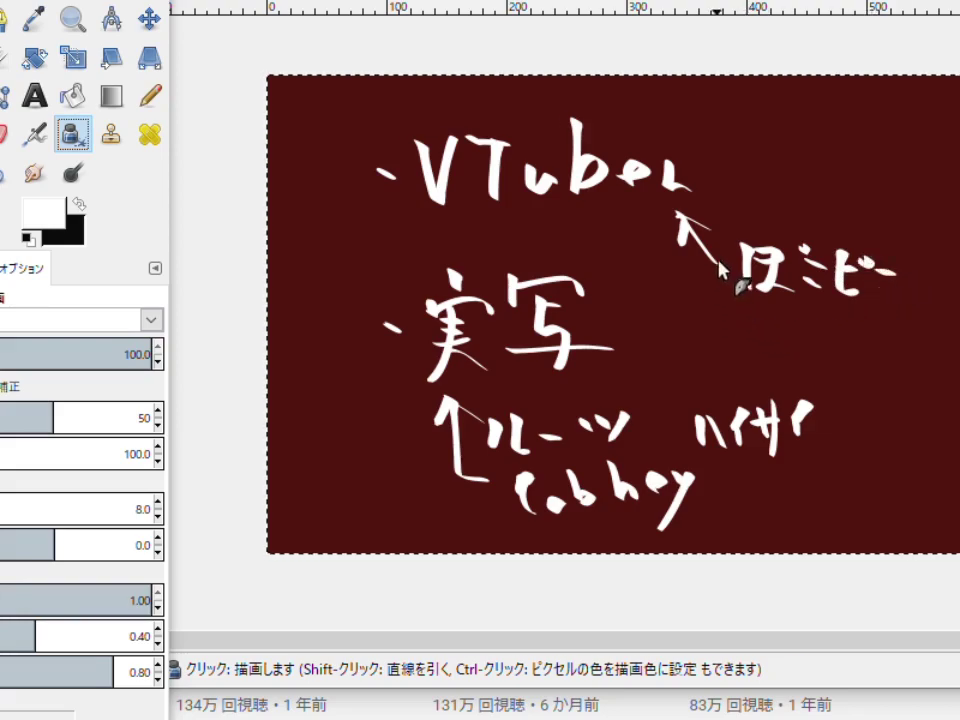
drag(742, 312, 784, 310)
mouse_move(760, 298)
mouse_down()
mouse_move(748, 342)
mouse_move(797, 350)
mouse_move(800, 314)
mouse_move(828, 342)
mouse_up()
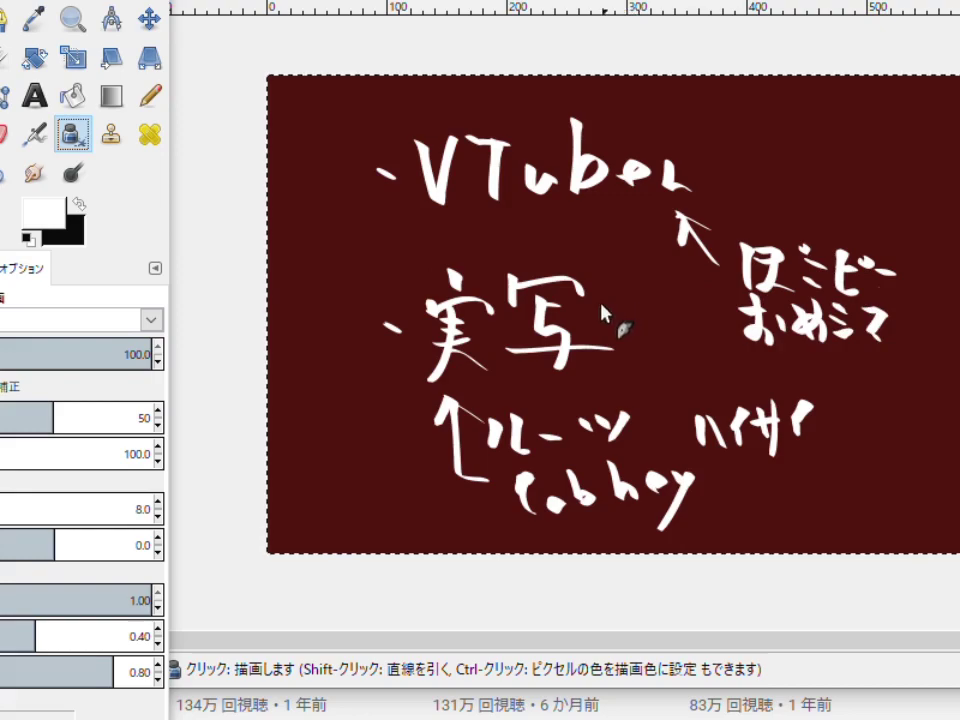
Select rectangular areas around both groups of arrow notes and fill them with the dark red background colour.
ctrl+click(767, 222)
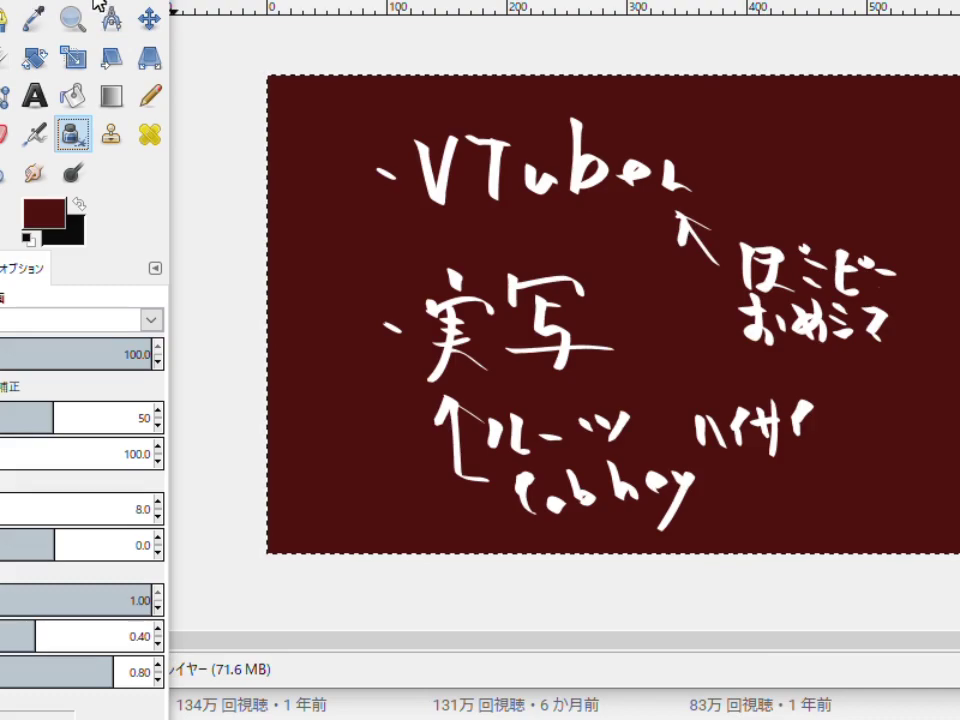
key(r)
drag(645, 214, 935, 368)
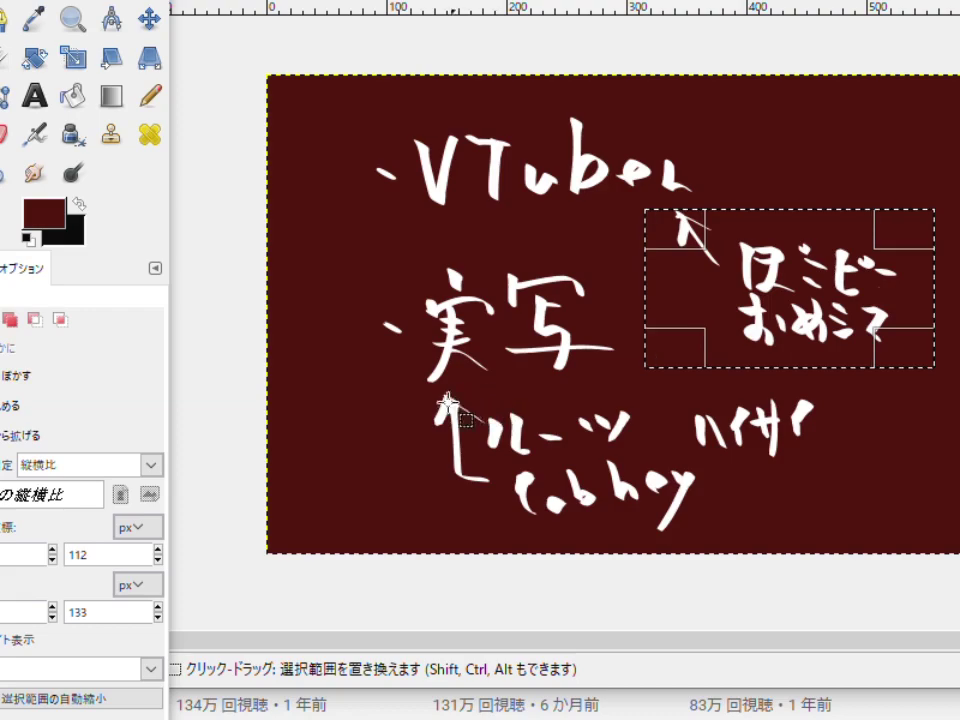
drag(408, 387, 868, 548)
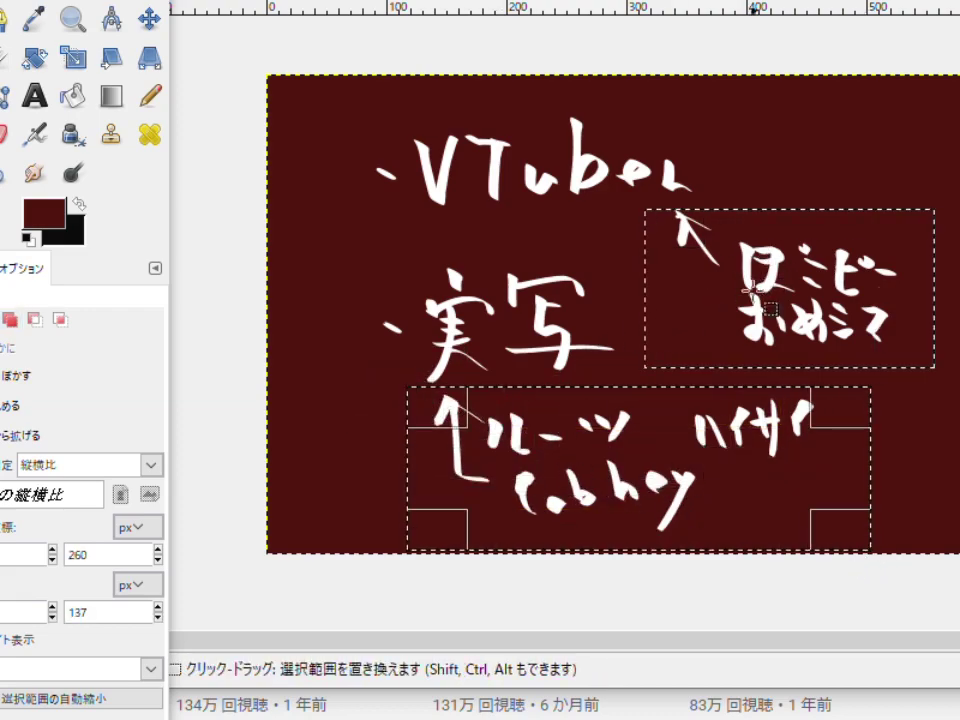
click(238, 0)
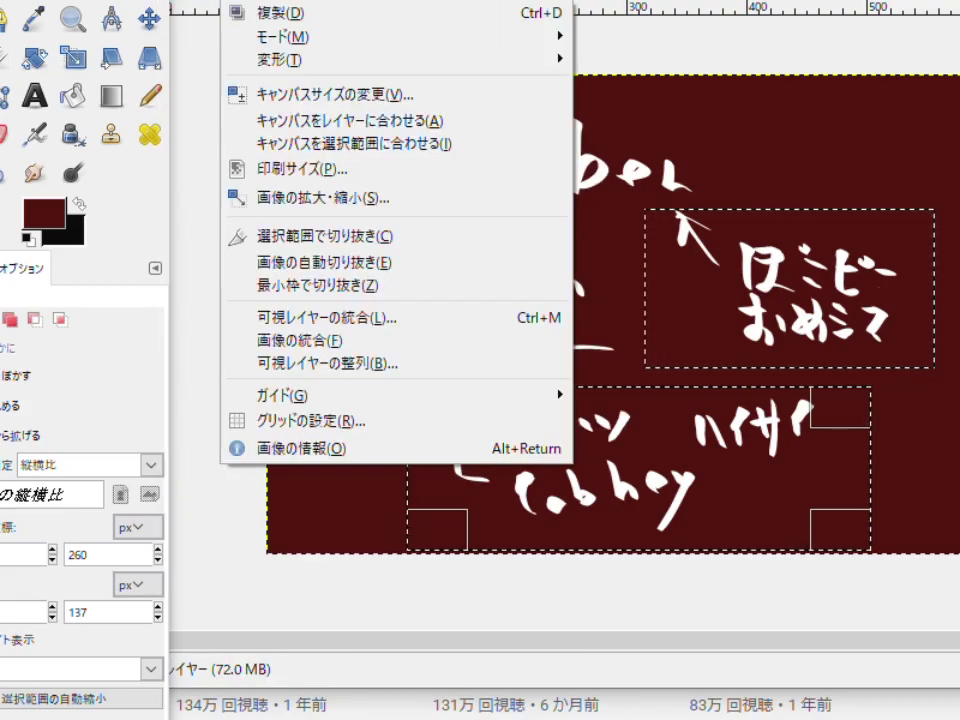
key(Escape)
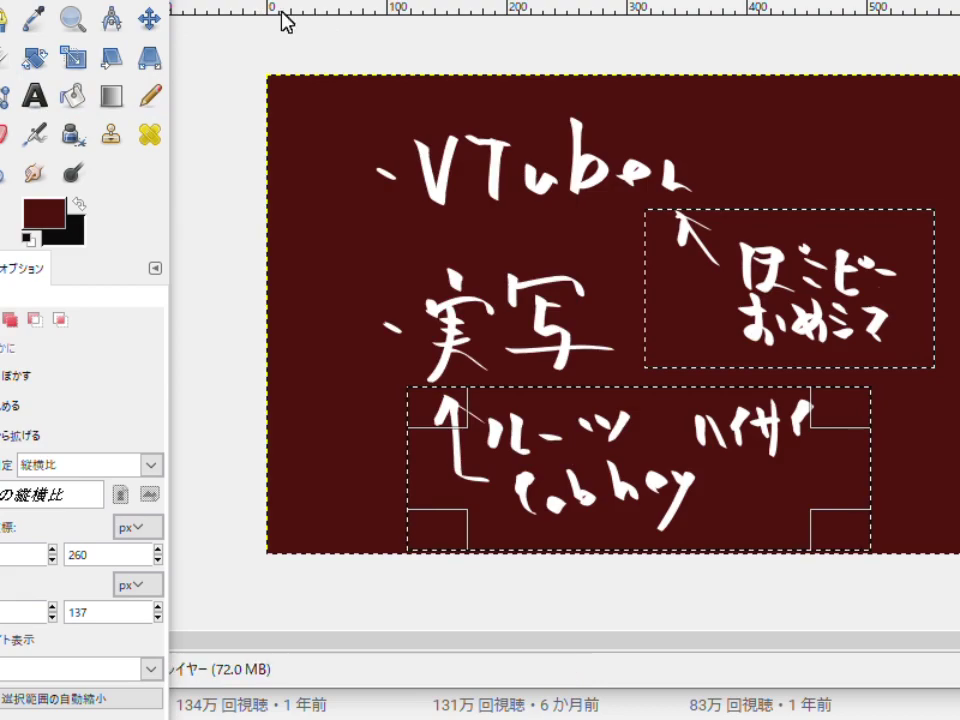
right_click(717, 287)
mouse_move(770, 331)
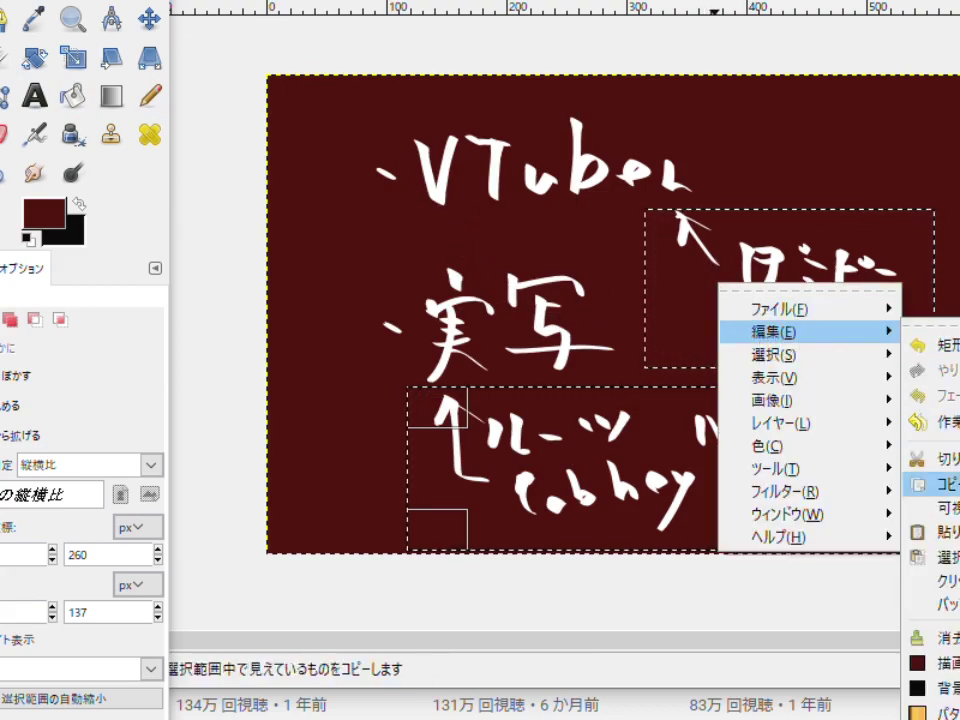
click(945, 662)
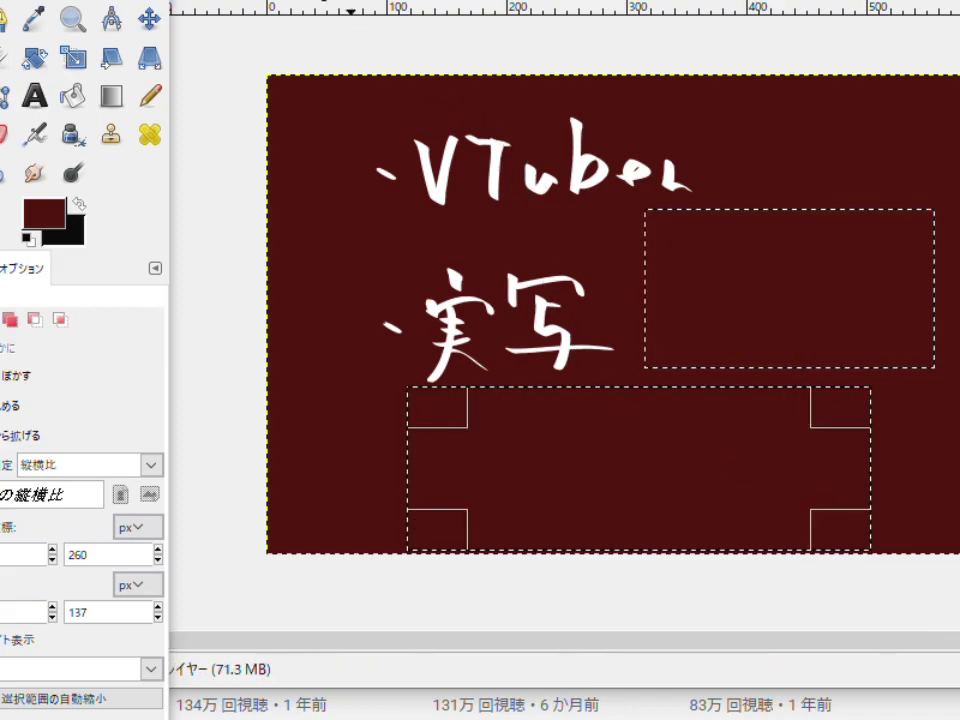
Clear the selection around the two filled areas.
click(236, 2)
key(Escape)
right_click(425, 205)
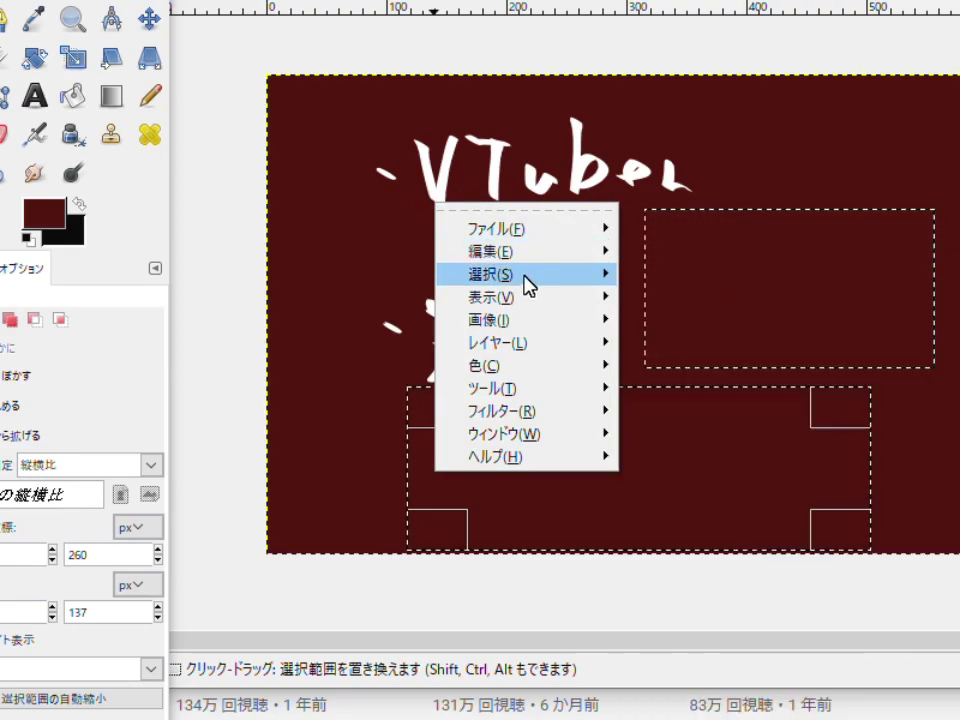
mouse_move(527, 285)
click(640, 287)
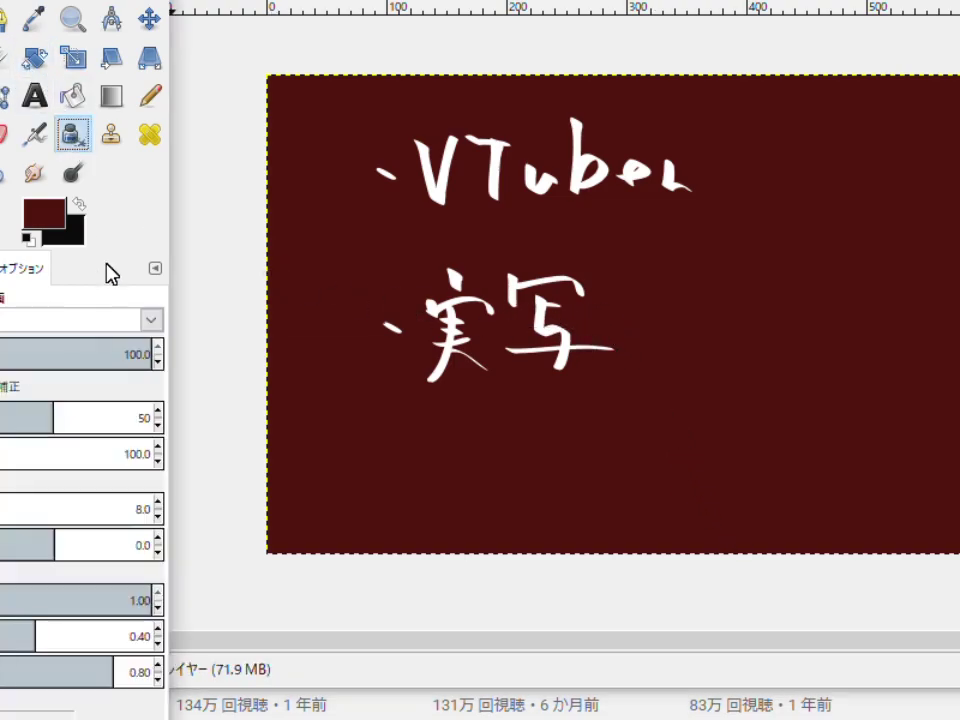
Reset the colours with white as the foreground and handwrite 楽器 below the end of VTuber.
click(28, 240)
click(78, 204)
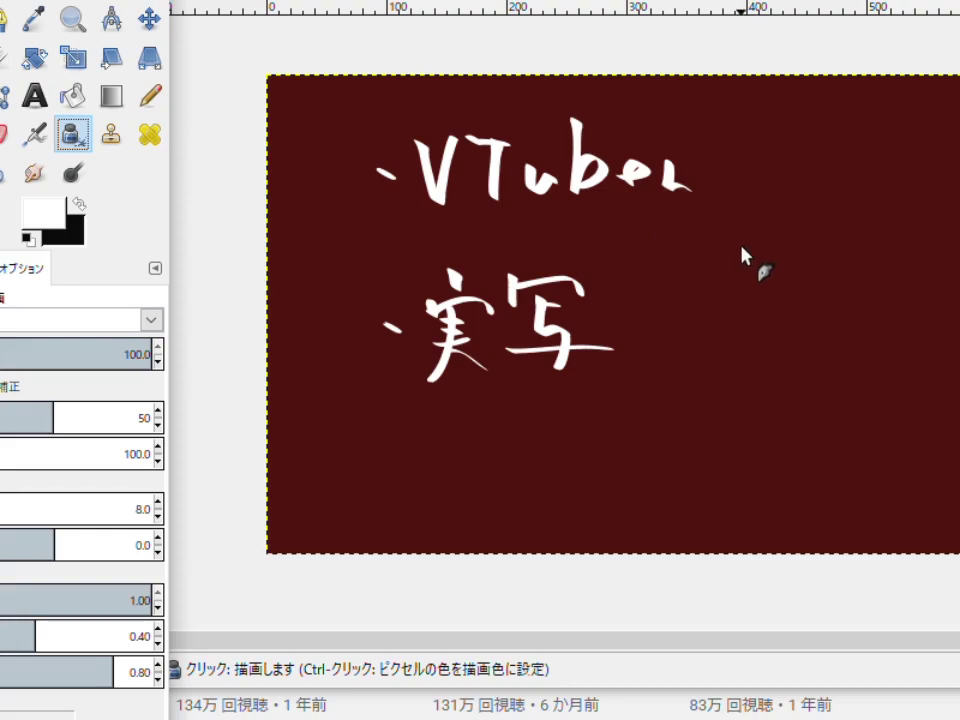
mouse_move(735, 237)
mouse_down()
mouse_move(718, 244)
mouse_move(729, 248)
mouse_move(714, 246)
mouse_move(755, 262)
mouse_move(739, 261)
mouse_move(774, 302)
mouse_move(795, 266)
mouse_move(778, 245)
mouse_move(767, 260)
mouse_move(799, 281)
mouse_move(782, 292)
mouse_move(828, 278)
mouse_up()
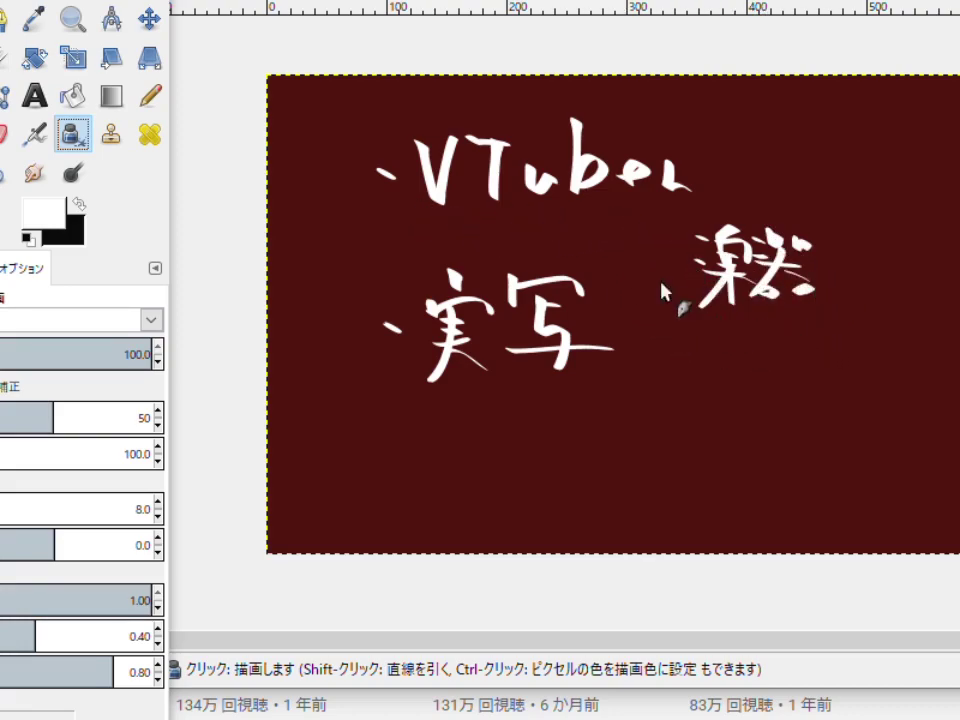
Handwrite 料理 beneath 実写 and draw a speech balloon containing ルーツ beside it.
mouse_move(434, 431)
mouse_down()
mouse_move(467, 452)
mouse_move(476, 428)
mouse_move(473, 460)
mouse_up()
mouse_move(498, 404)
mouse_down()
mouse_move(504, 434)
mouse_move(505, 416)
mouse_move(518, 409)
mouse_move(502, 398)
mouse_move(523, 416)
mouse_move(525, 403)
mouse_move(507, 439)
mouse_move(543, 445)
mouse_up()
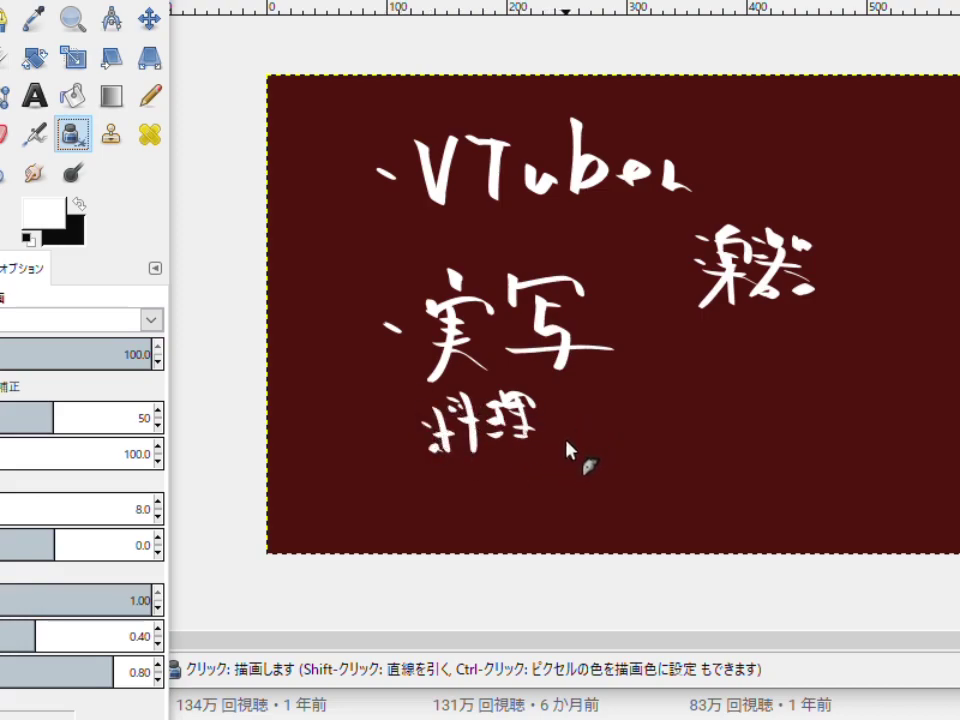
mouse_move(548, 409)
mouse_down()
mouse_move(580, 418)
mouse_move(580, 430)
mouse_move(606, 428)
mouse_up()
mouse_move(620, 402)
mouse_down()
mouse_move(632, 426)
mouse_move(688, 401)
mouse_up()
mouse_move(692, 392)
mouse_down()
mouse_move(697, 399)
mouse_move(680, 411)
mouse_up()
mouse_move(592, 410)
mouse_down()
mouse_move(620, 369)
mouse_move(696, 364)
mouse_move(735, 391)
mouse_move(717, 437)
mouse_move(623, 446)
mouse_move(587, 440)
mouse_move(558, 414)
mouse_up()
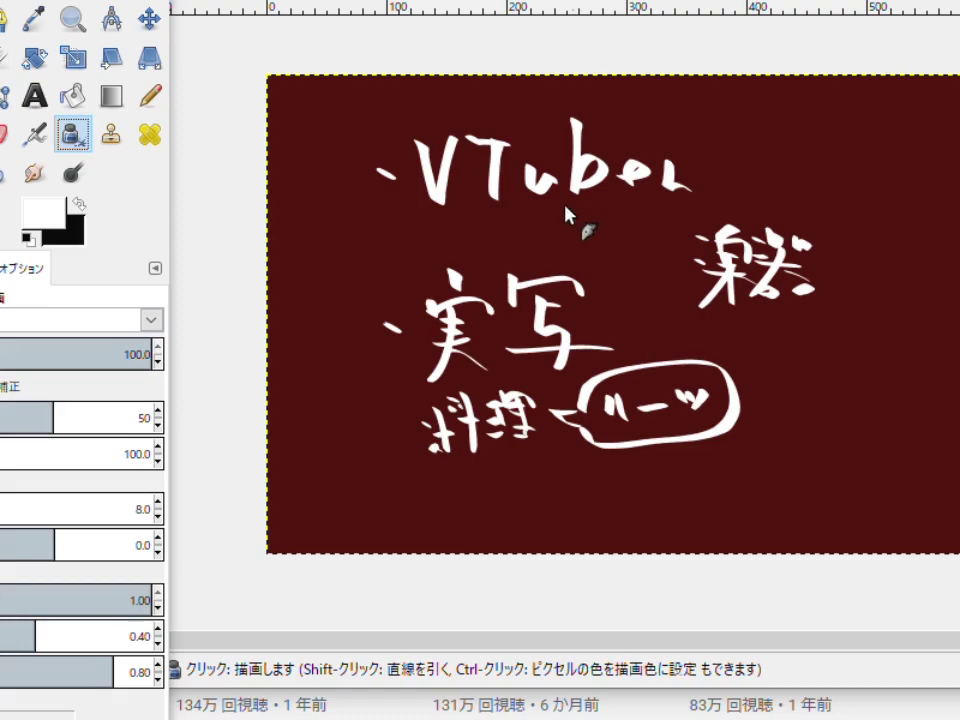
Handwrite 2020 above the VTuber bullet, painting over the miswritten last two digits with the background colour before rewriting them in white.
mouse_move(277, 114)
mouse_down()
mouse_move(300, 120)
mouse_move(290, 141)
mouse_up()
mouse_move(316, 130)
mouse_down()
mouse_move(321, 141)
mouse_move(373, 130)
mouse_move(412, 102)
mouse_move(420, 121)
mouse_up()
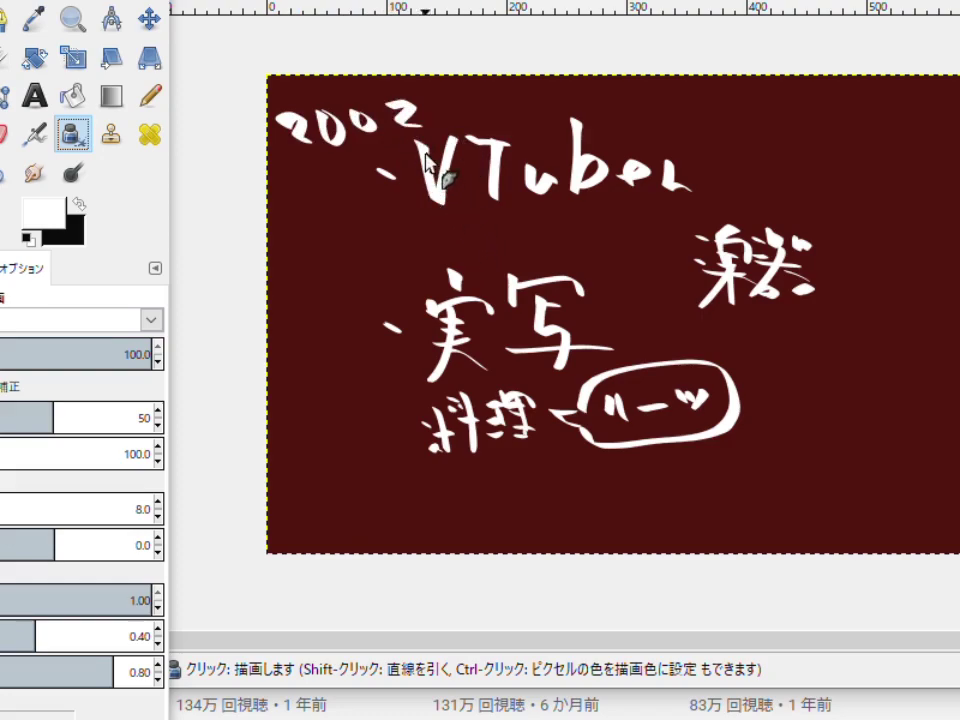
ctrl+click(455, 103)
mouse_move(420, 104)
mouse_down()
mouse_move(383, 134)
mouse_move(397, 137)
mouse_move(425, 110)
mouse_move(378, 146)
mouse_move(416, 127)
mouse_move(362, 92)
mouse_move(355, 108)
mouse_move(349, 103)
mouse_move(386, 160)
mouse_up()
ctrl+click(450, 195)
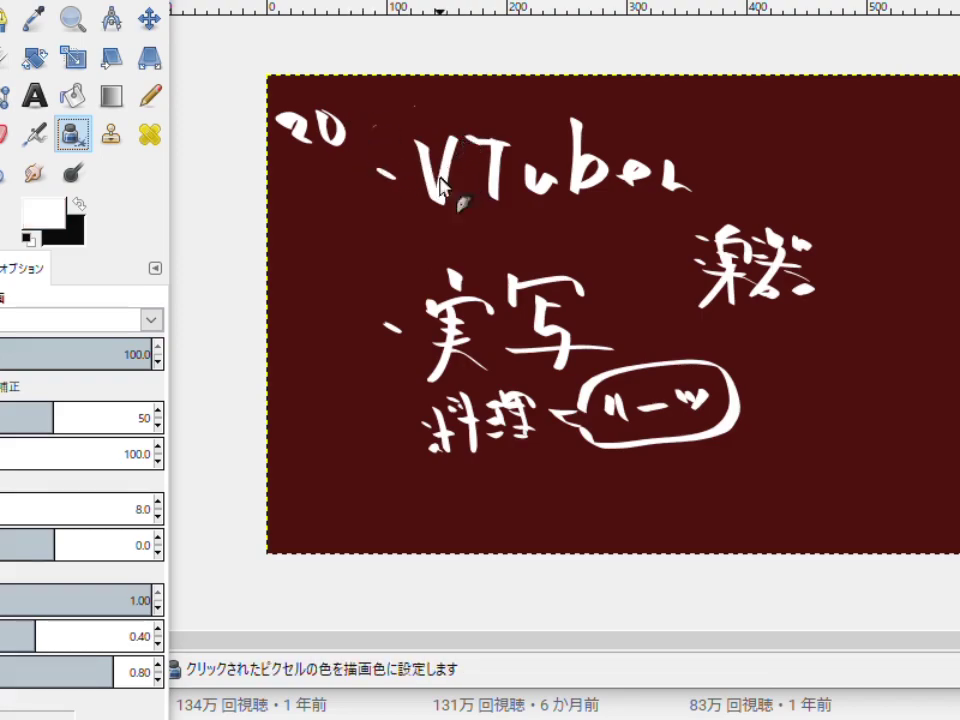
drag(372, 115, 398, 140)
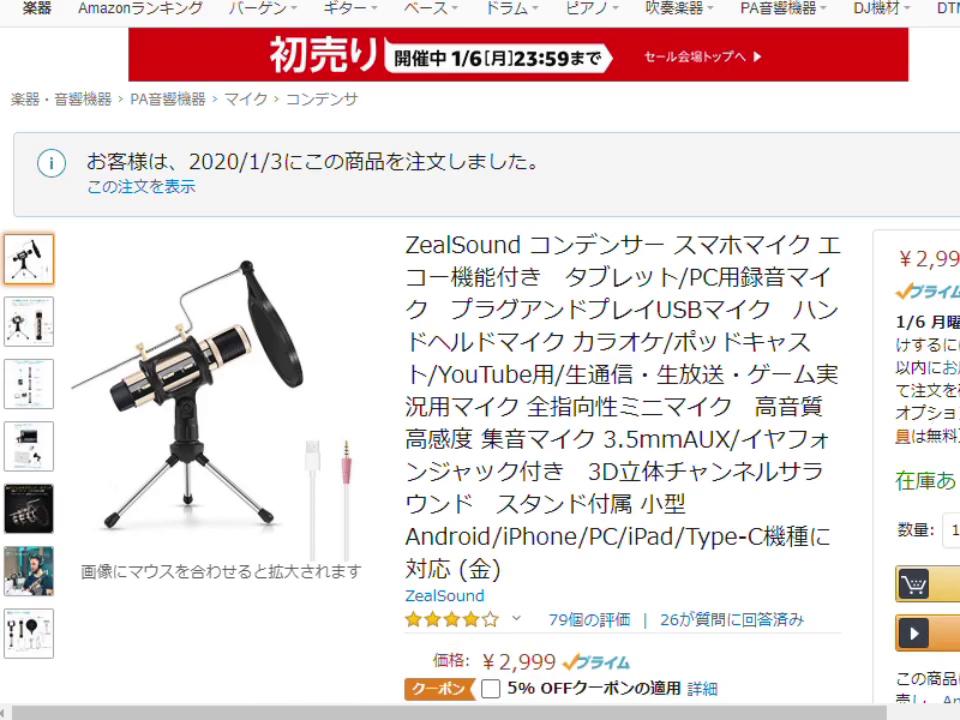
Switch back to the GIMP drawing, reset the foreground colour to white and handwrite 1000人 near the canvas's lower edge.
key(alt+Tab)
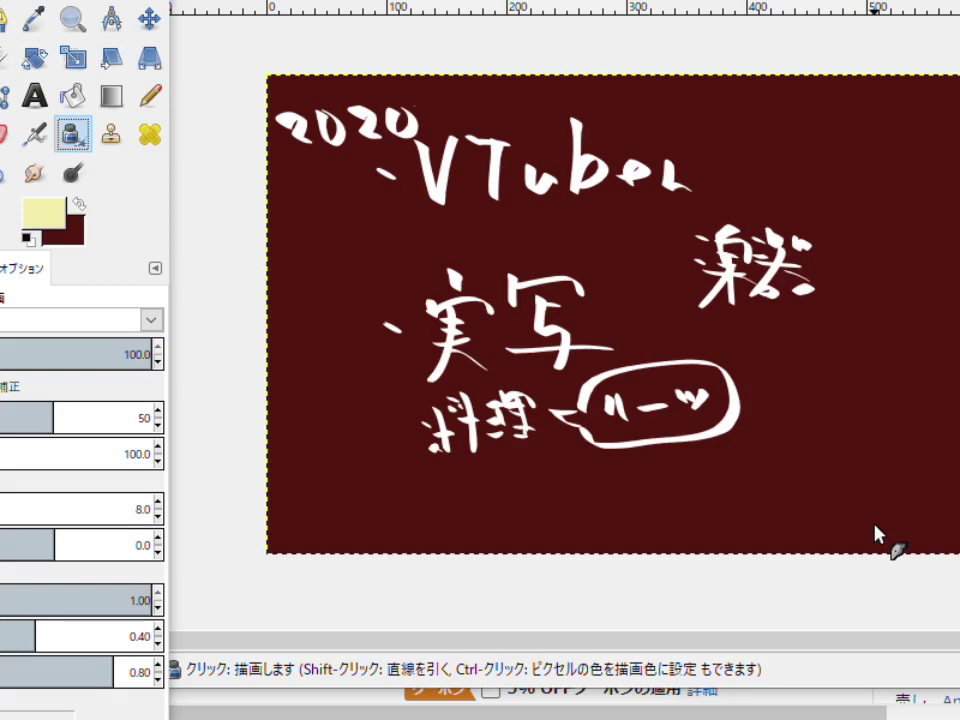
key(d)
key(x)
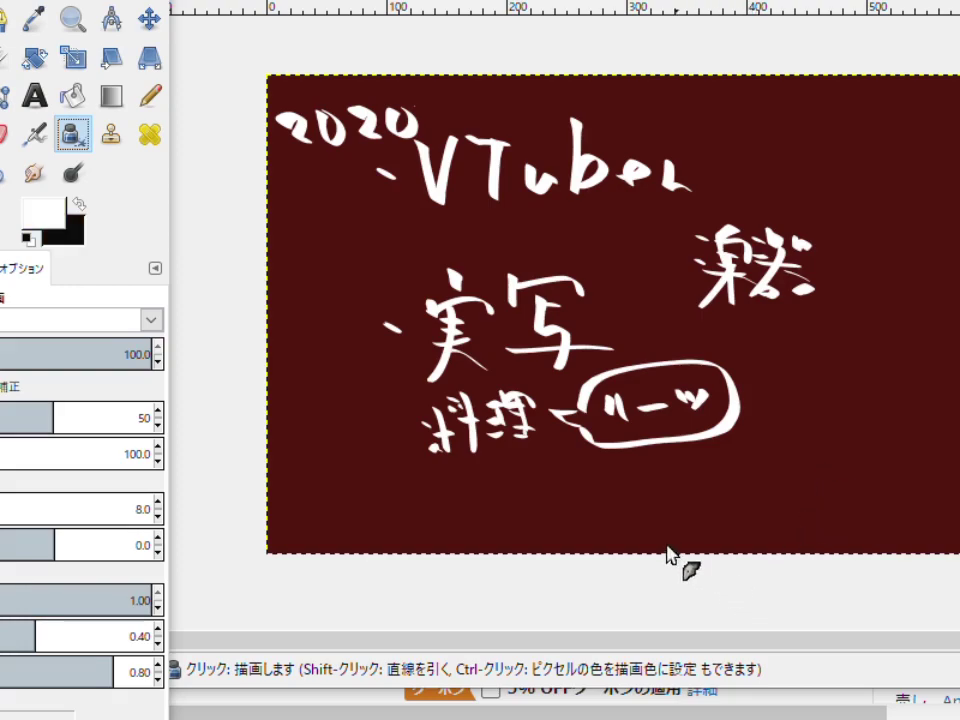
drag(610, 480, 620, 543)
mouse_move(650, 482)
mouse_down()
mouse_move(645, 545)
mouse_move(700, 530)
mouse_move(740, 535)
mouse_up()
drag(760, 490, 790, 520)
mouse_move(598, 492)
mouse_down()
mouse_move(612, 482)
mouse_move(600, 548)
mouse_move(630, 545)
mouse_up()
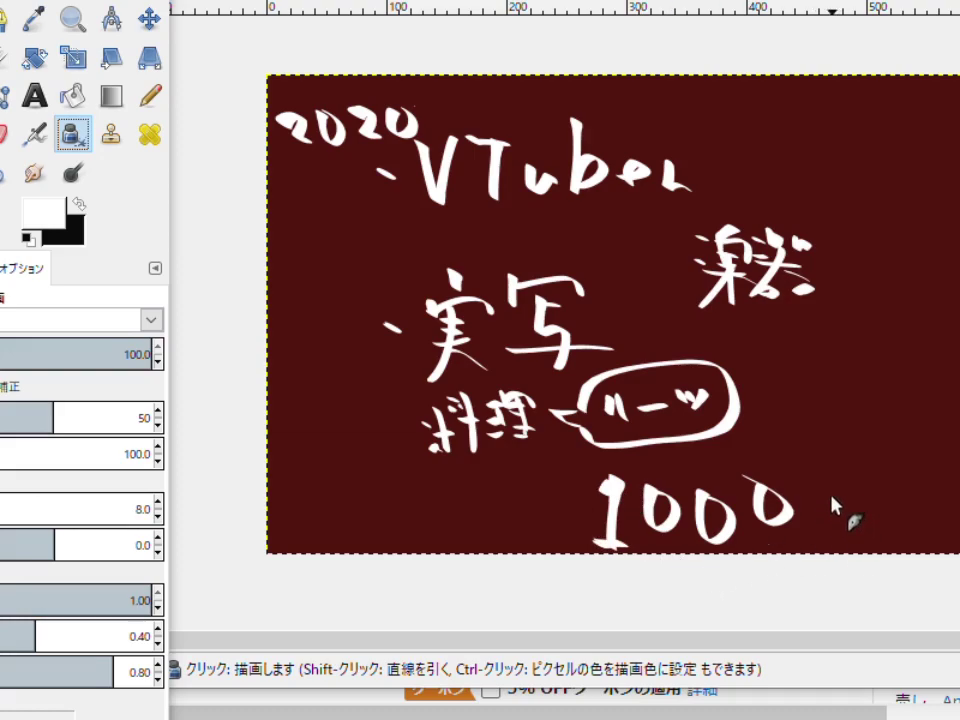
drag(836, 474, 810, 530)
mouse_move(826, 500)
mouse_down()
mouse_move(848, 535)
mouse_move(866, 543)
mouse_up()
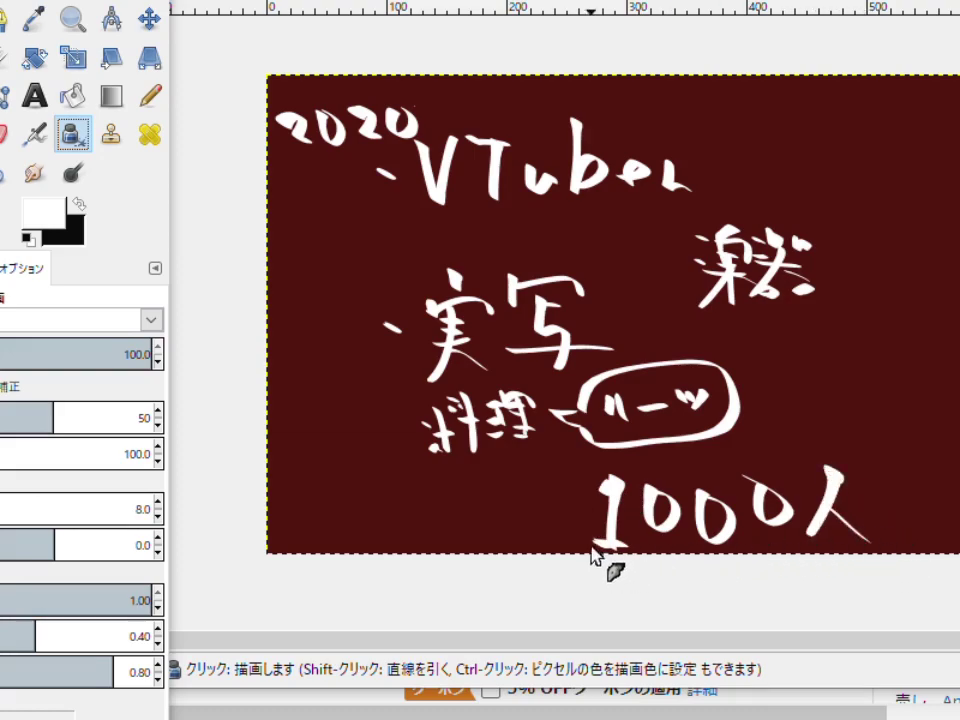